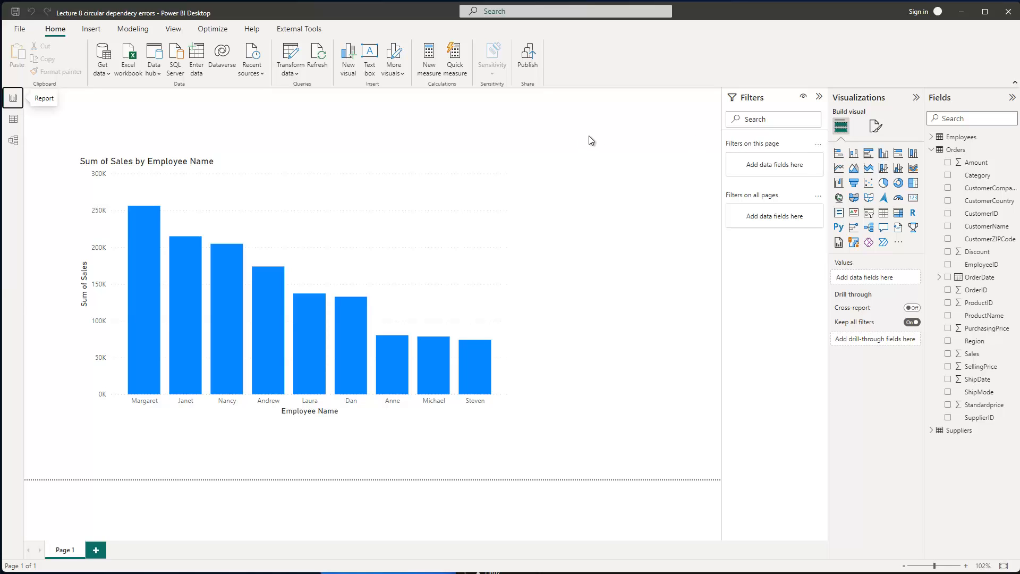
- Add a new calculated column to the Orders table in the data view and name it TotalSalesColumn
{"action": "left_click", "coordinate": [940, 150]}
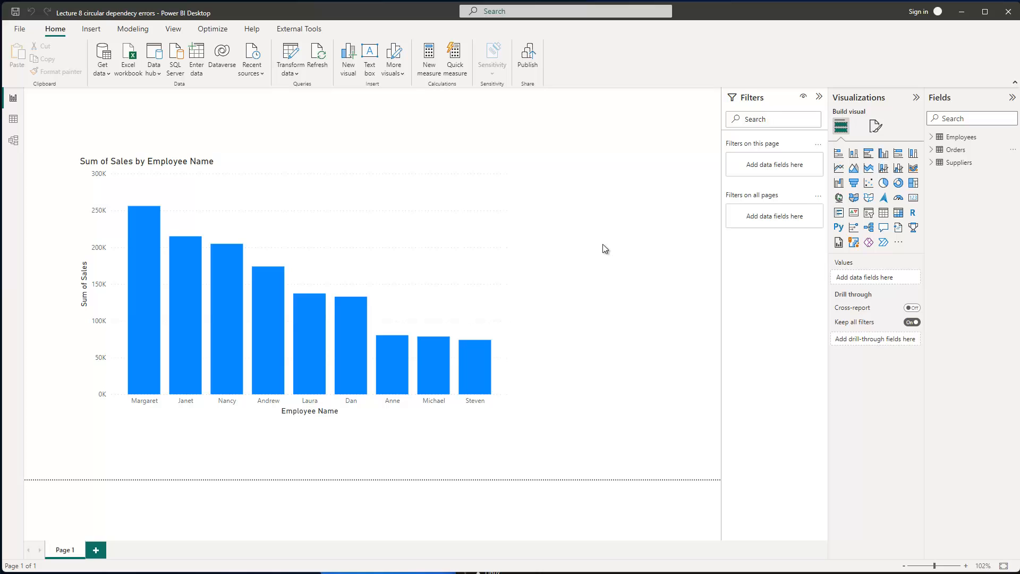
{"action": "left_click", "coordinate": [14, 119]}
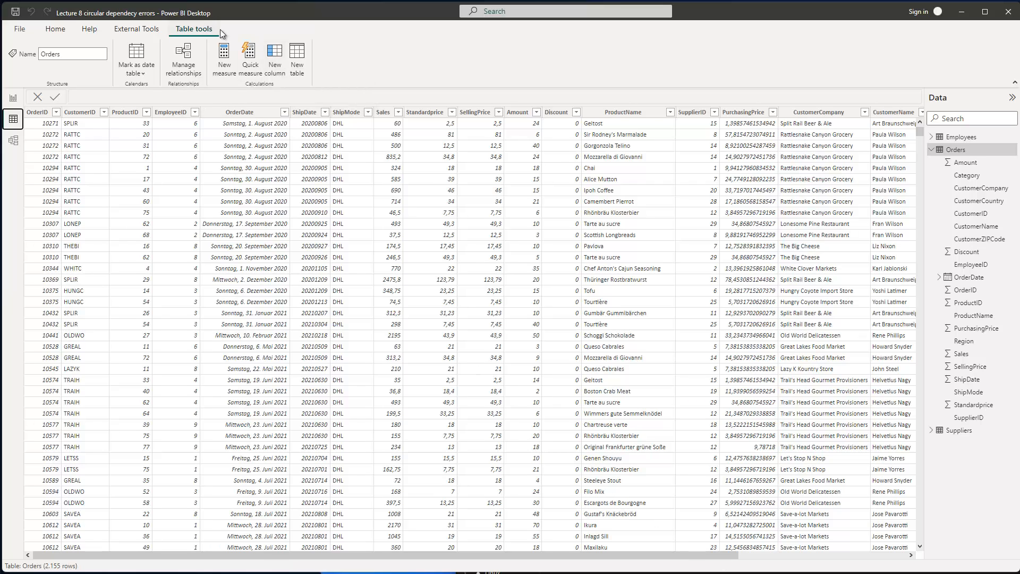
{"action": "left_click", "coordinate": [274, 58]}
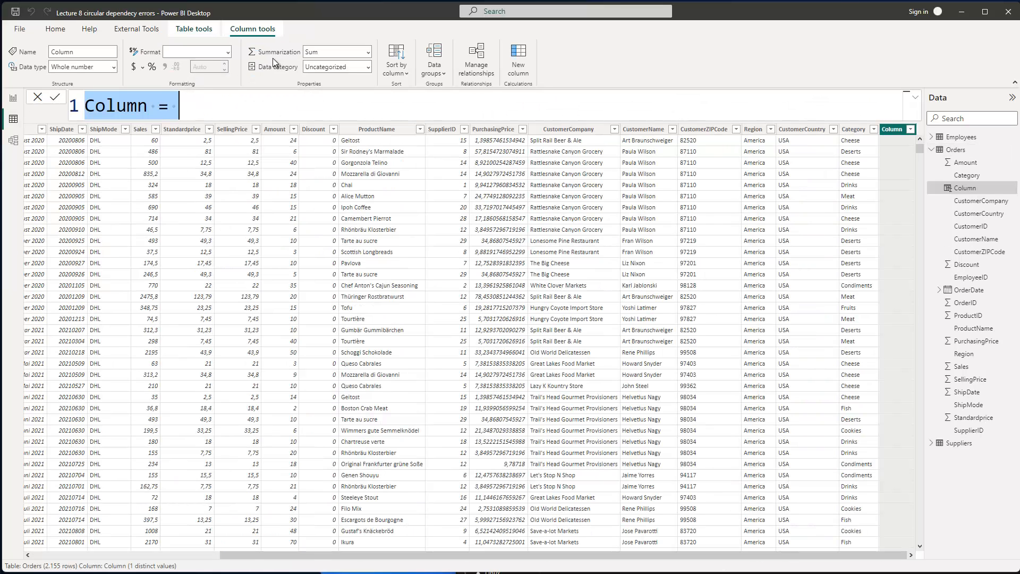
{"action": "type", "text": "T"}
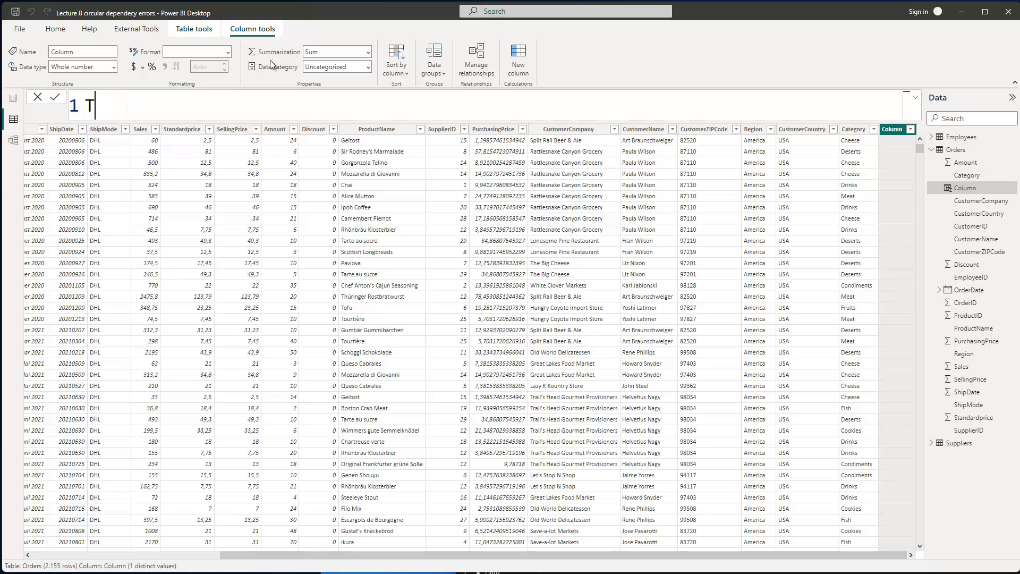
{"action": "type", "text": "otalSales"}
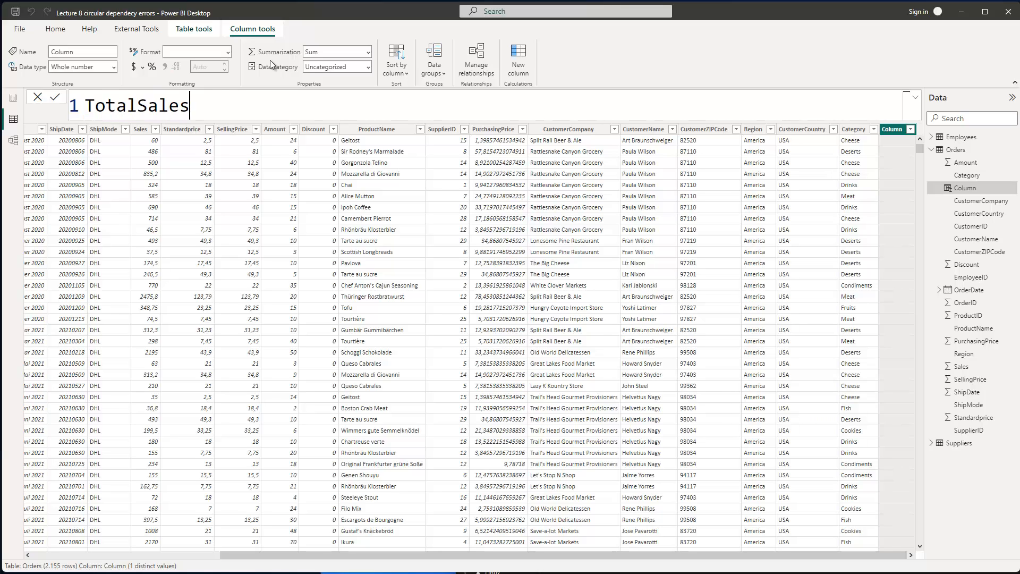
{"action": "type", "text": "Column ="}
{"action": "key", "text": "shift+Return"}
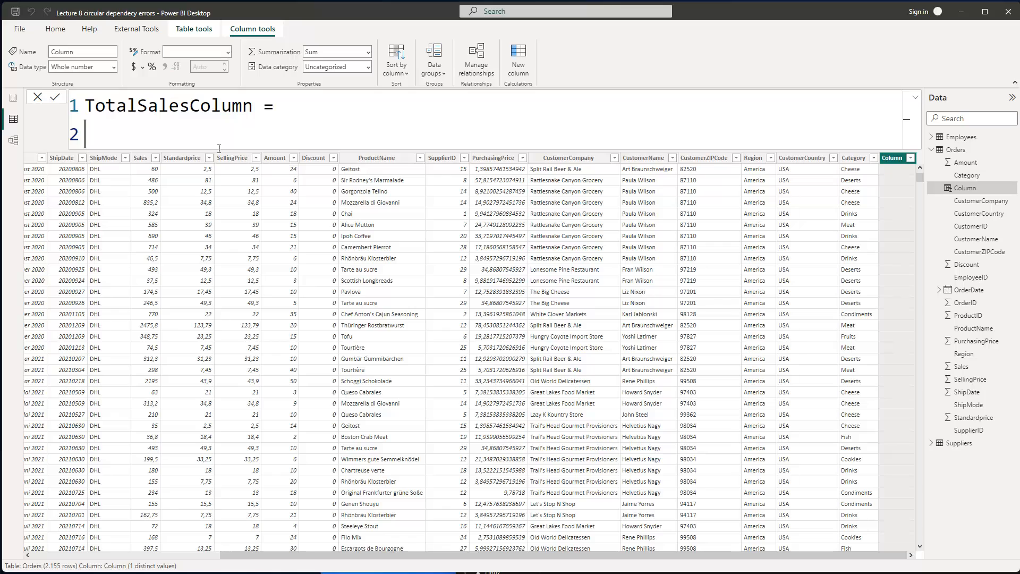
- Begin the TotalSalesColumn formula with CALCULATE wrapping a SUMX over the Orders table
{"action": "type", "text": "Calc"}
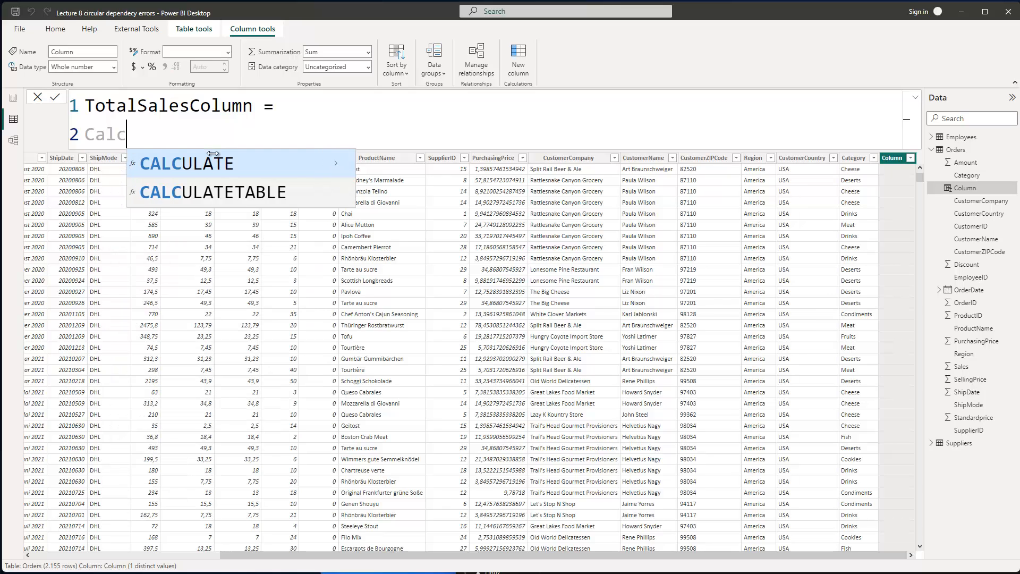
{"action": "key", "text": "Tab"}
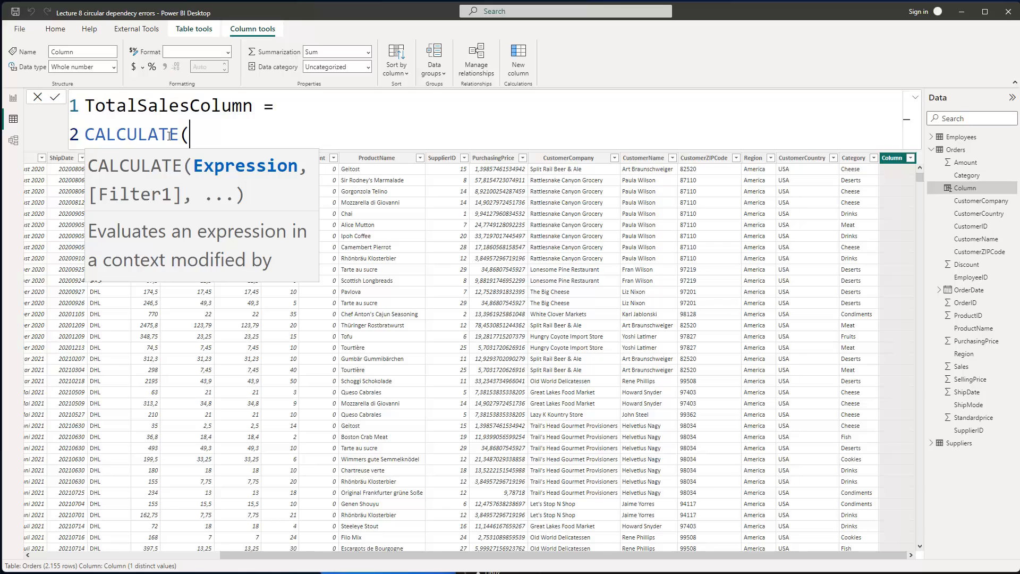
{"action": "type", "text": "Sumx"}
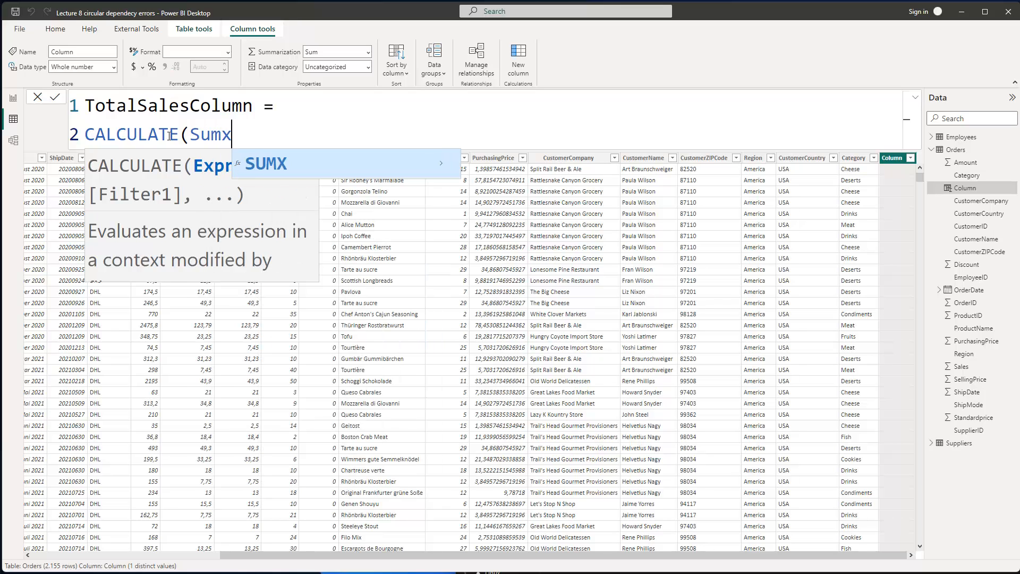
{"action": "key", "text": "Tab"}
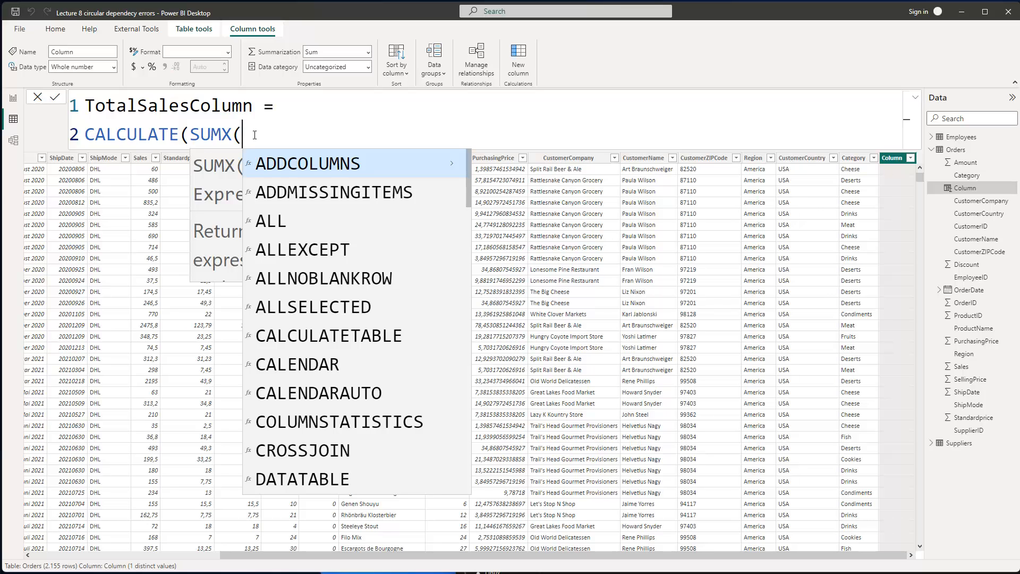
{"action": "type", "text": "sell"}
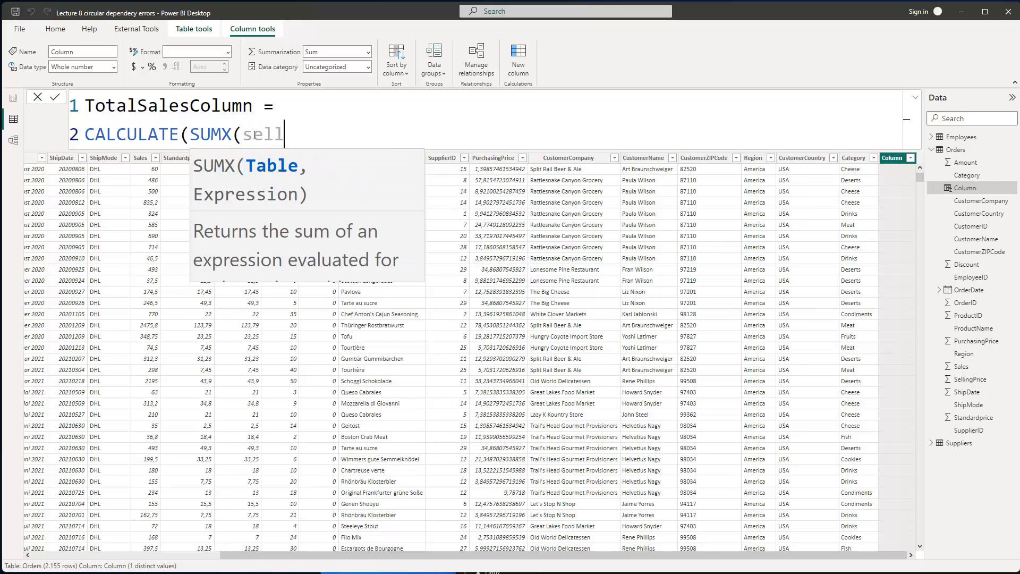
{"action": "key", "text": "BackSpace"}
{"action": "key", "text": "BackSpace"}
{"action": "key", "text": "BackSpace"}
{"action": "key", "text": "BackSpace"}
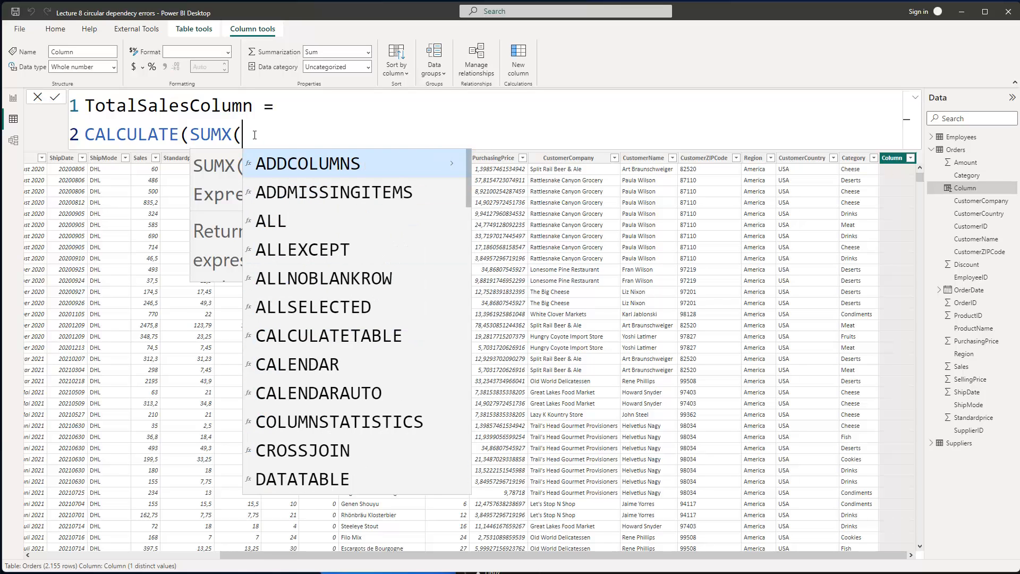
{"action": "type", "text": "Orders"}
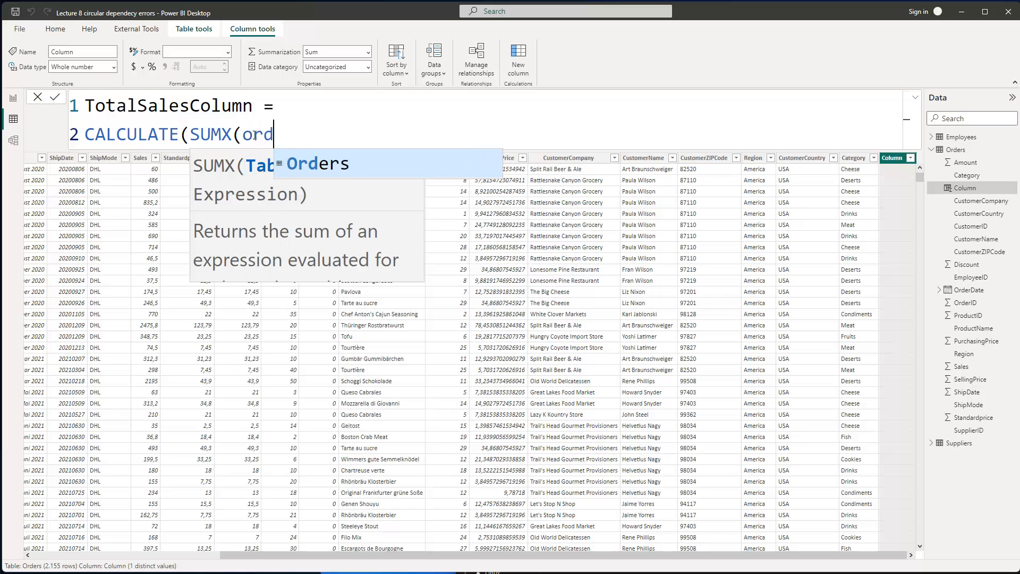
- Complete the SUMX expression as Orders[SellingPrice]*Orders[Amount], close both functions and commit the formula
{"action": "type", "text": ",sell"}
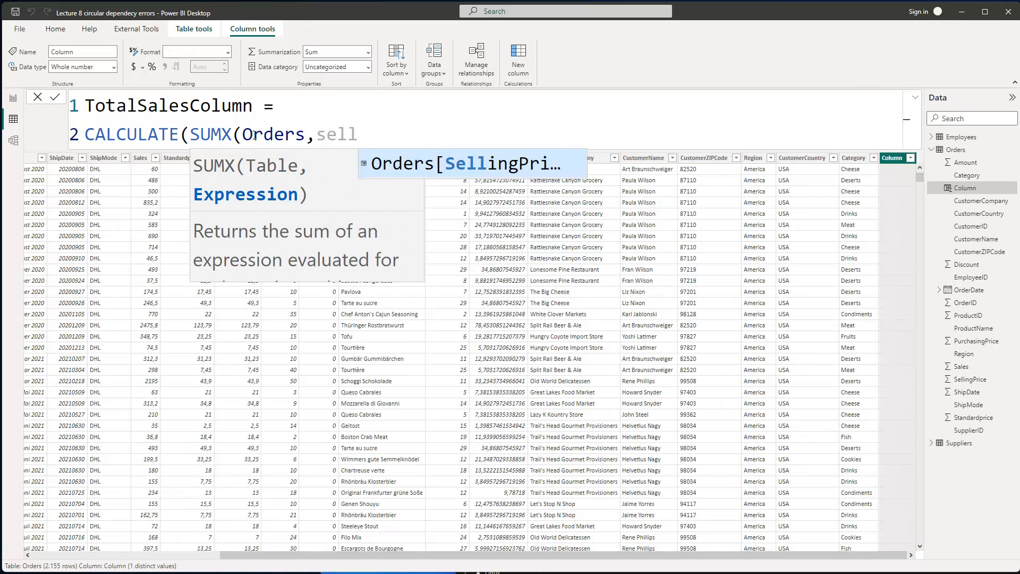
{"action": "key", "text": "Tab"}
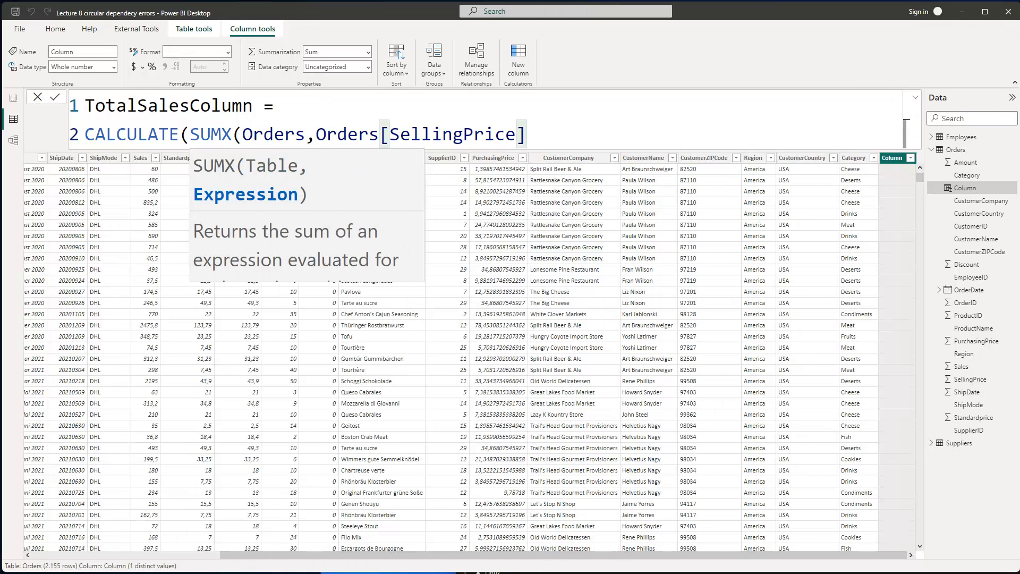
{"action": "type", "text": "*"}
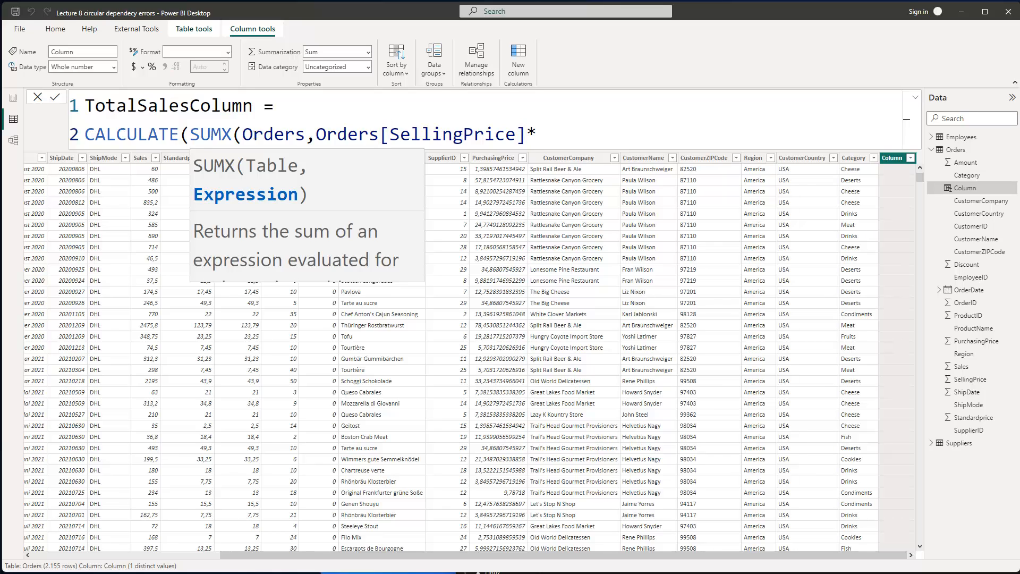
{"action": "type", "text": "amou"}
{"action": "key", "text": "Tab"}
{"action": "type", "text": ")"}
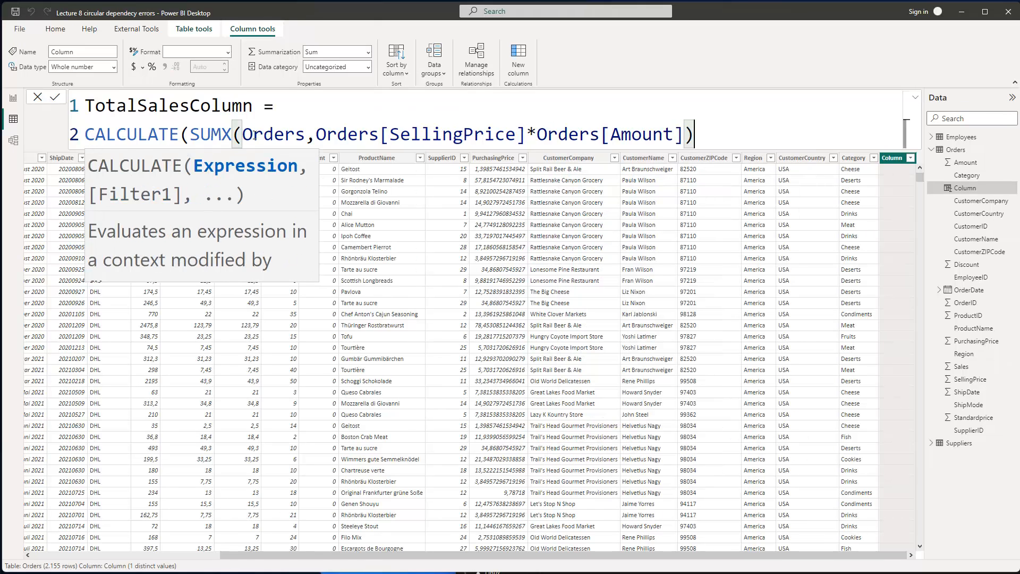
{"action": "type", "text": ")"}
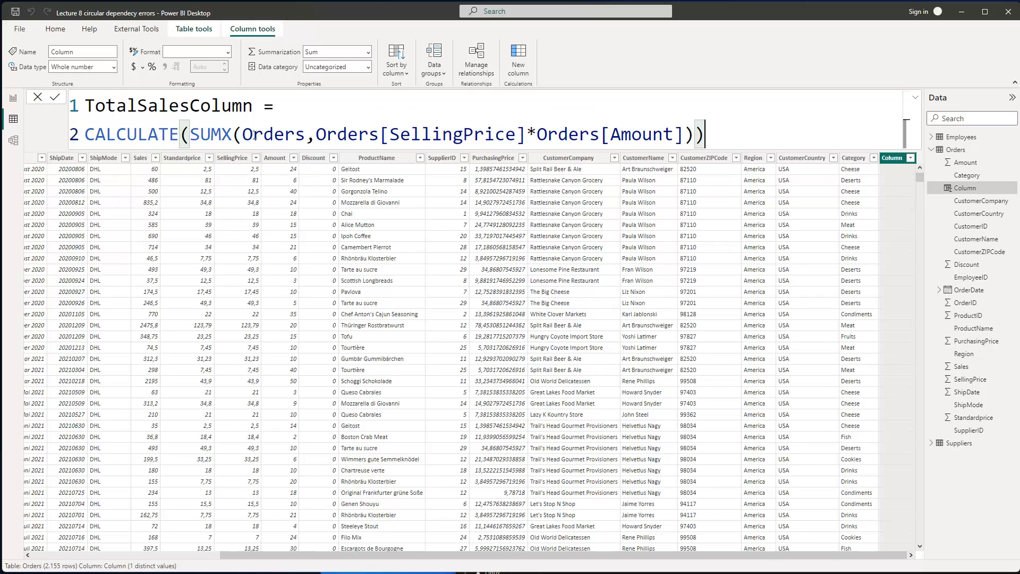
{"action": "key", "text": "Return"}
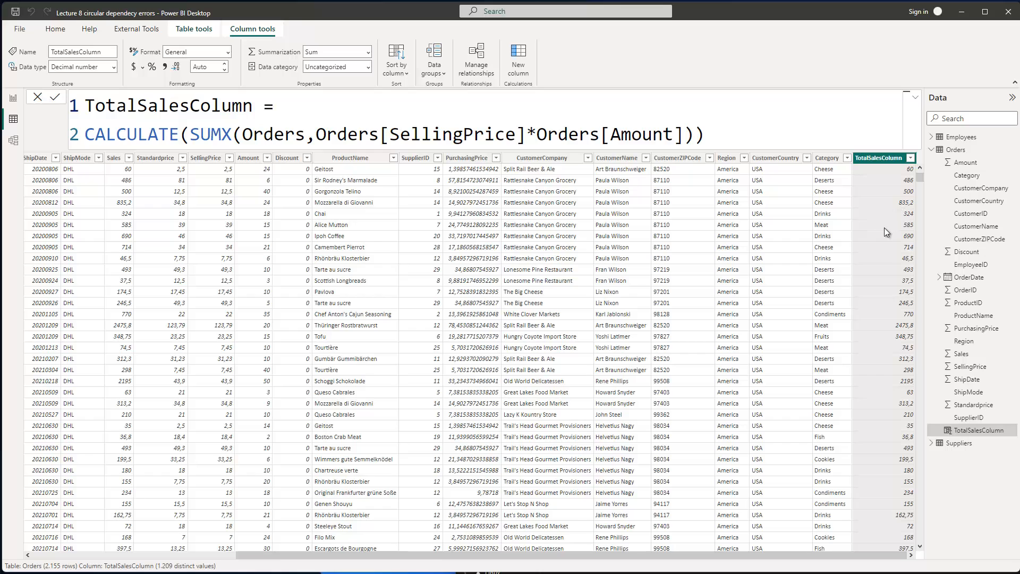
- Add another calculated column to the Orders table and name it SalesClassificationColumn
{"action": "left_click", "coordinate": [513, 56]}
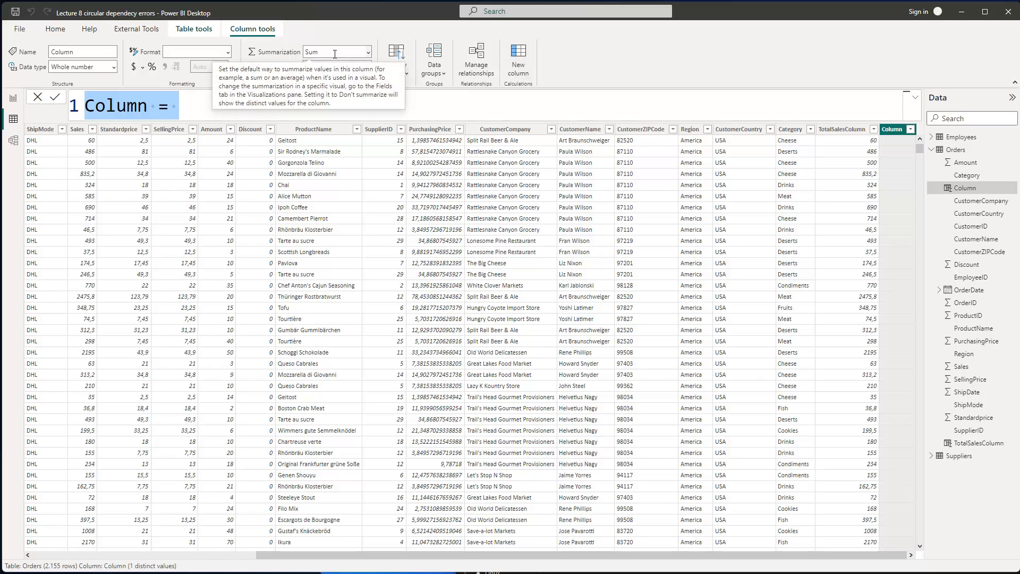
{"action": "type", "text": "SalesC"}
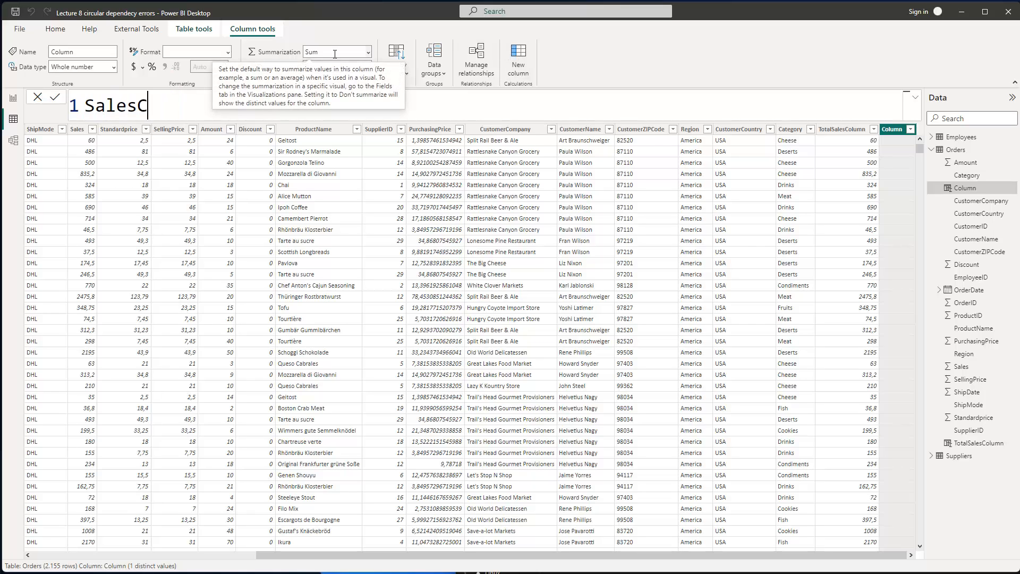
{"action": "type", "text": "lassificationColumn"}
{"action": "key", "text": "BackSpace"}
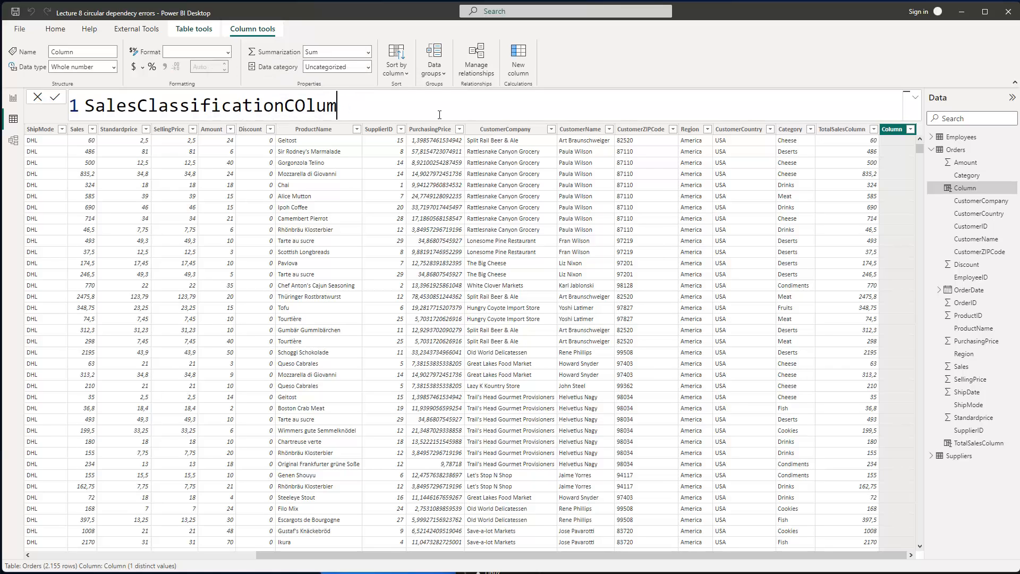
{"action": "key", "text": "BackSpace"}
{"action": "key", "text": "BackSpace"}
{"action": "key", "text": "BackSpace"}
{"action": "key", "text": "BackSpace"}
{"action": "type", "text": "olumn ="}
{"action": "key", "text": "shift+Return"}
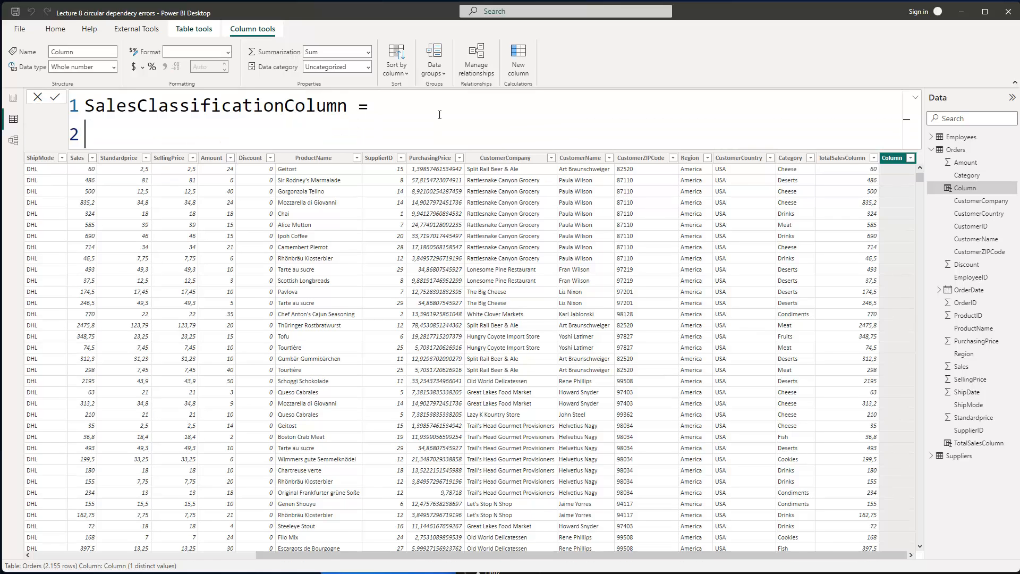
- Define the column as IF(Orders[TotalSalesColumn]>200, "High Sales", "Low Sales") and commit the formula
{"action": "type", "text": "If("}
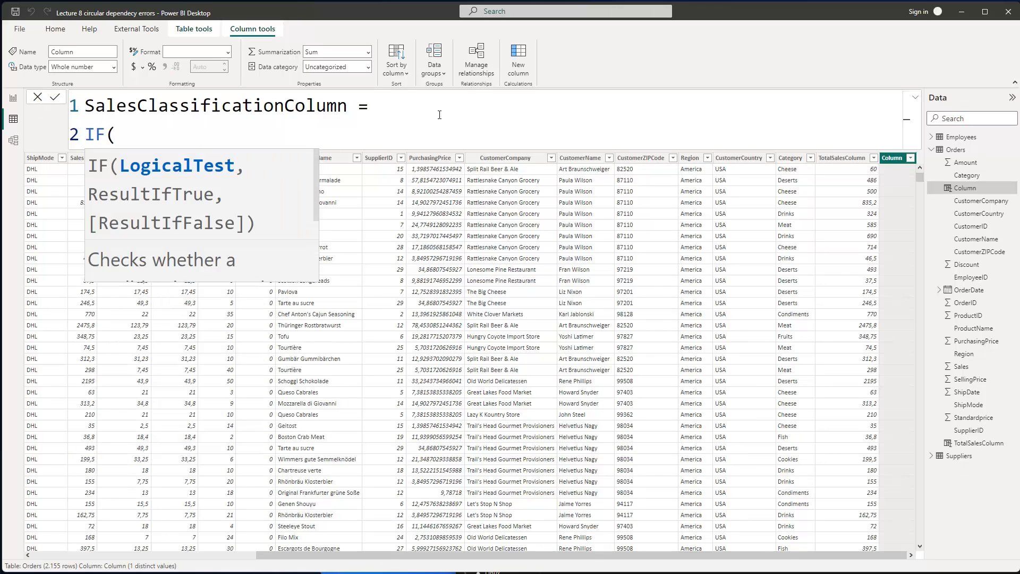
{"action": "type", "text": "tota"}
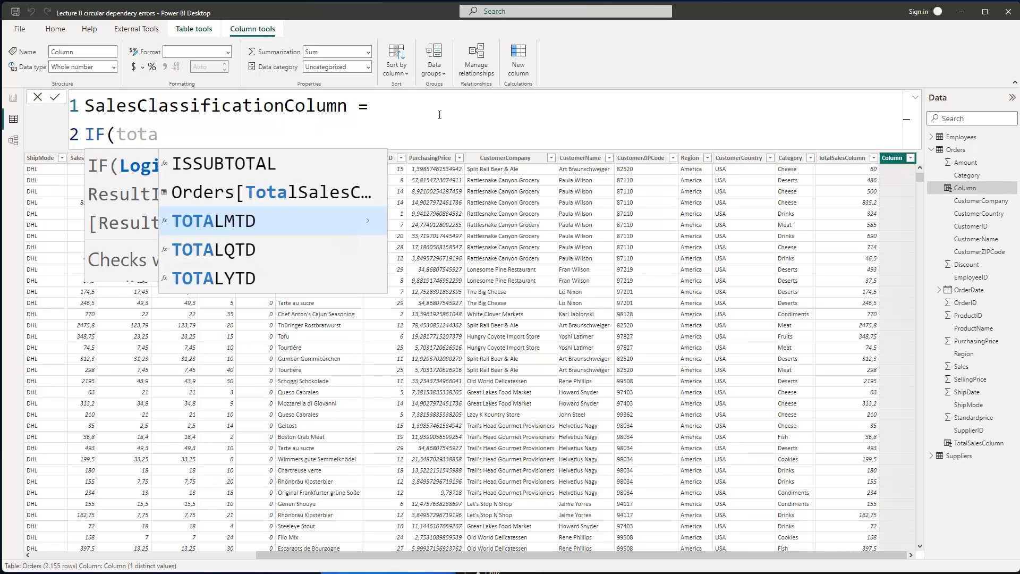
{"action": "key", "text": "Up"}
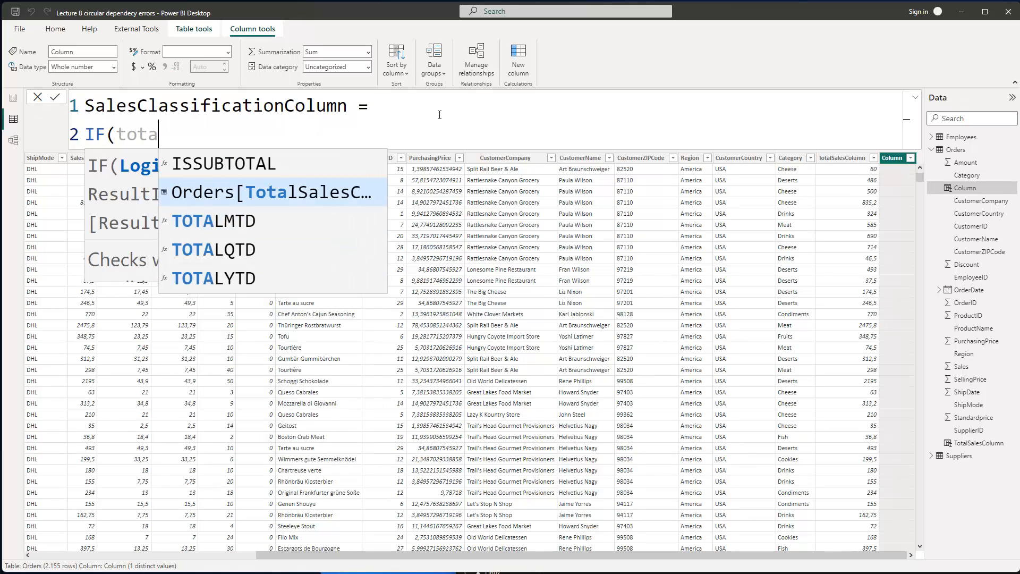
{"action": "key", "text": "Tab"}
{"action": "type", "text": ">"}
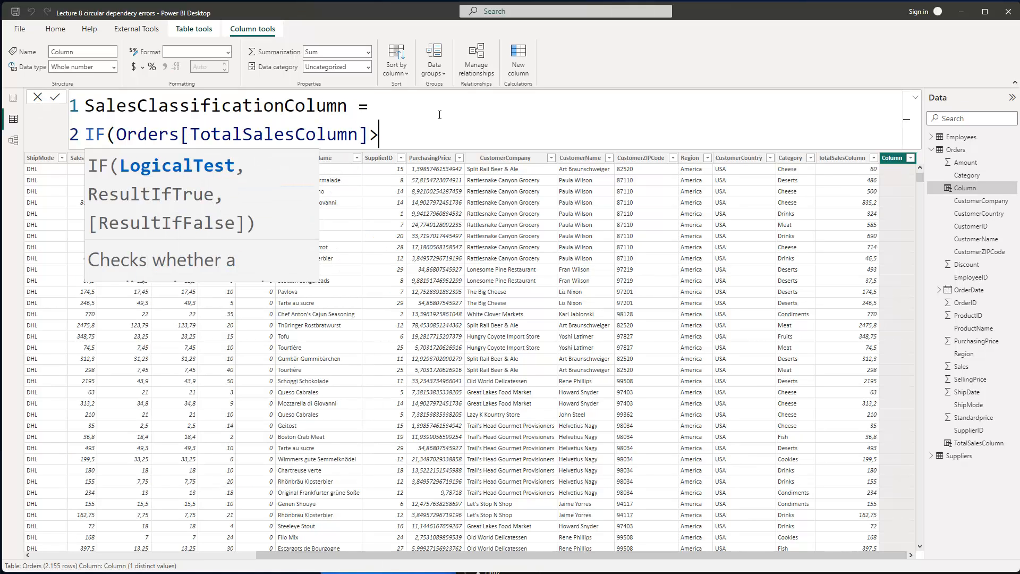
{"action": "type", "text": "200, \"H"}
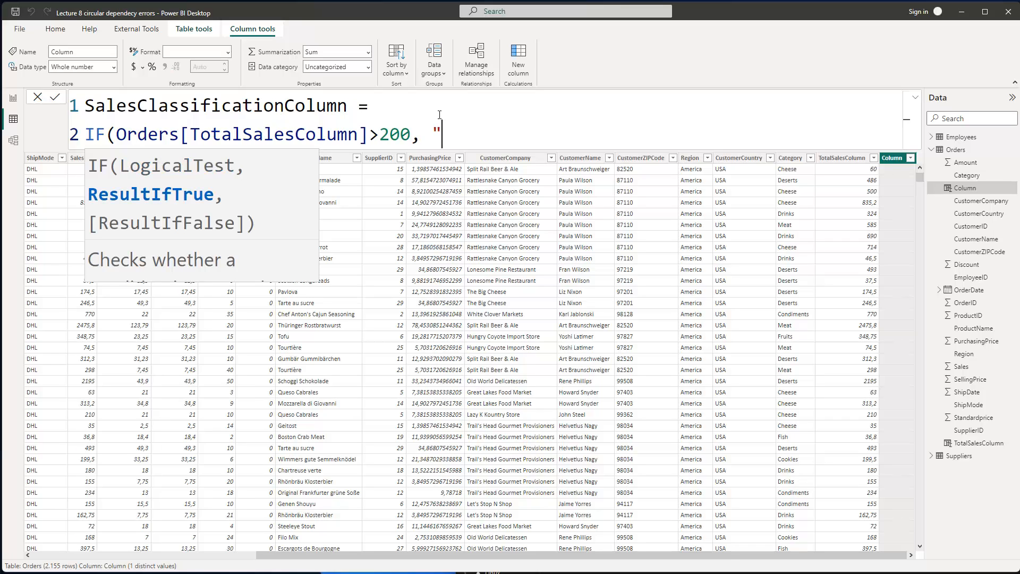
{"action": "type", "text": "igh Sales\", "}
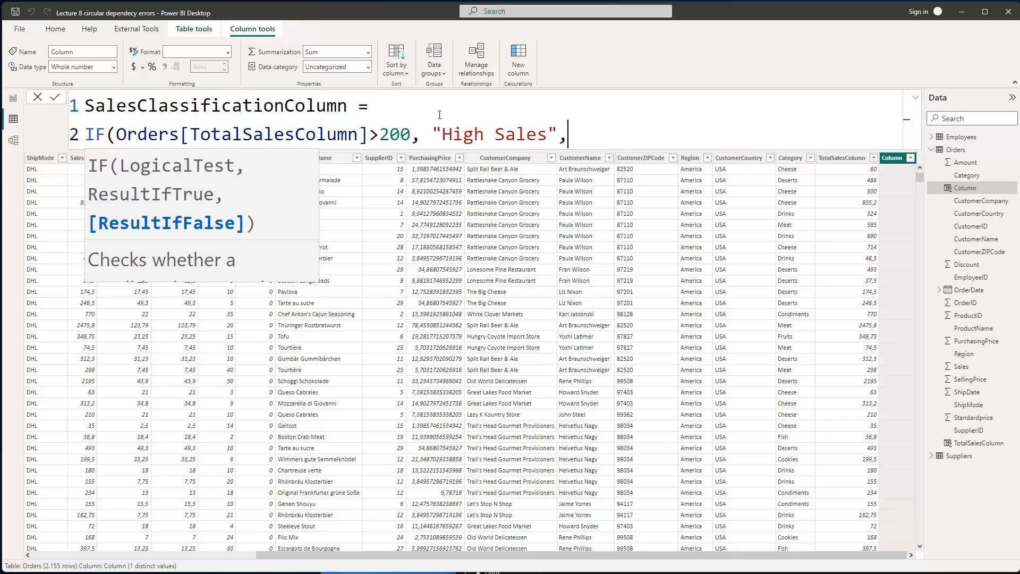
{"action": "type", "text": "\"Low Sales\""}
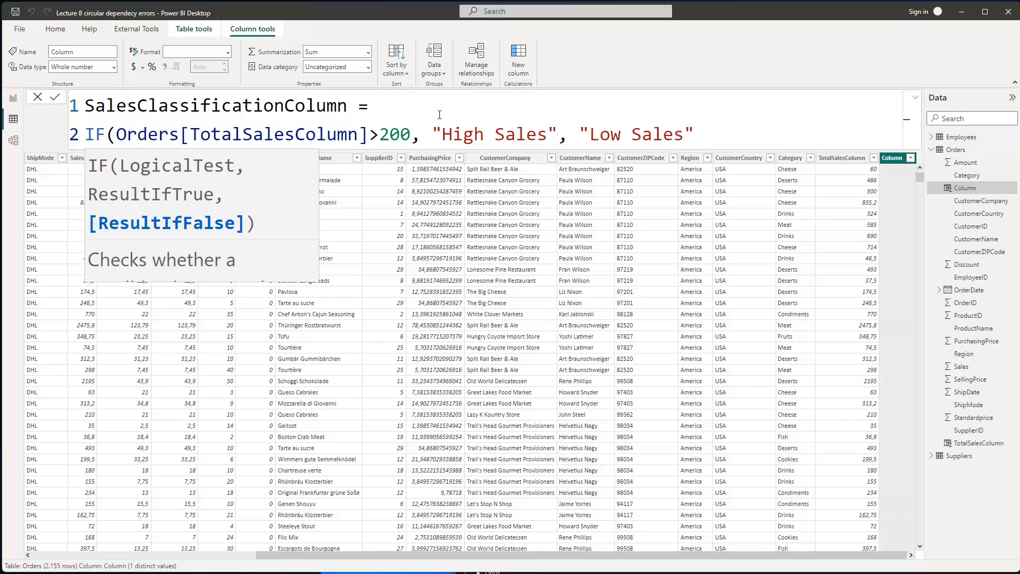
{"action": "type", "text": ")"}
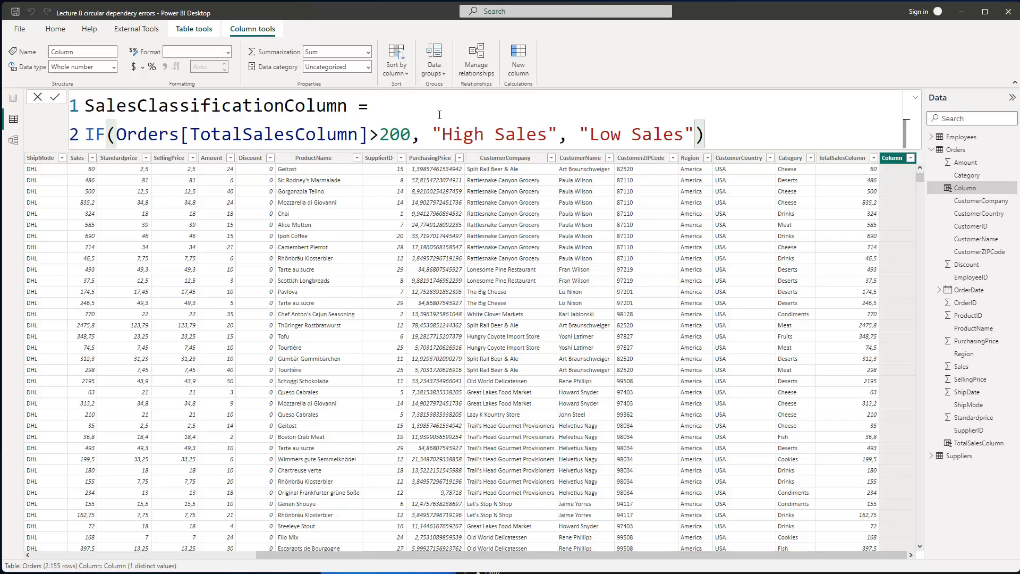
{"action": "left_click", "coordinate": [55, 99]}
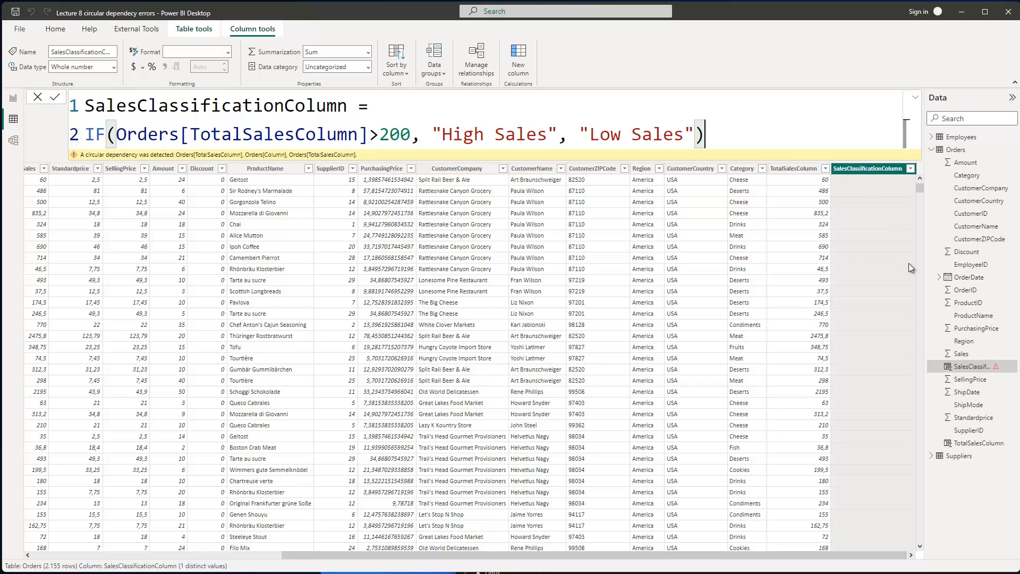
- Open the TotalSalesColumn formula in the Orders table and copy its entire definition, including the column name
{"action": "mouse_move", "coordinate": [995, 372]}
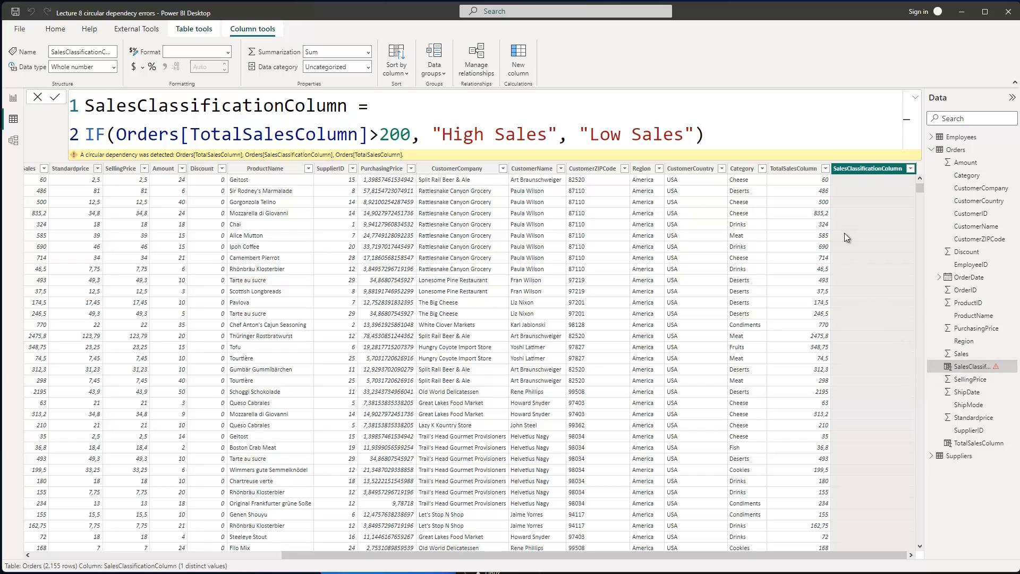
{"action": "left_click", "coordinate": [800, 169]}
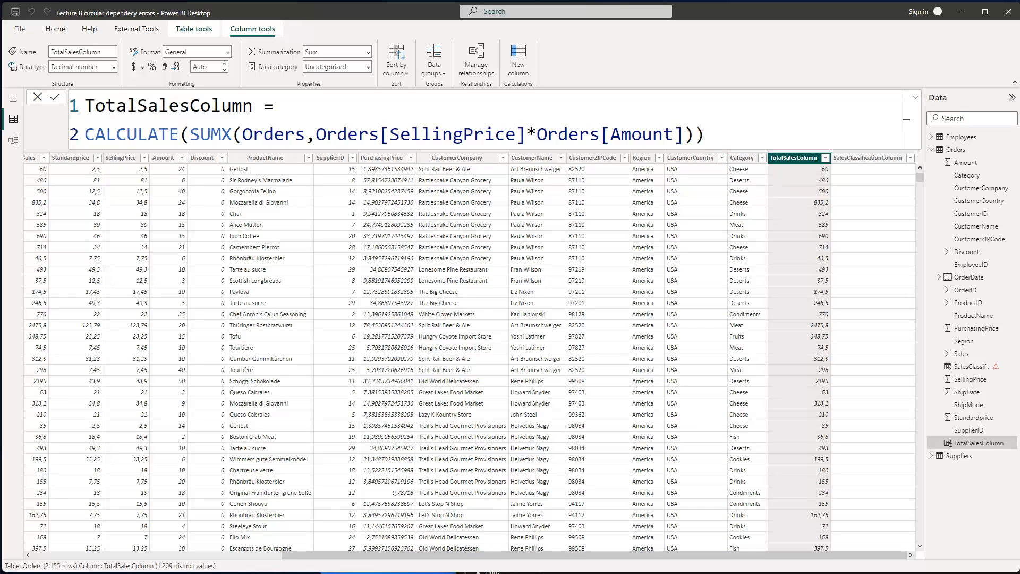
{"action": "left_click_drag", "start_coordinate": [719, 135], "coordinate": [85, 137]}
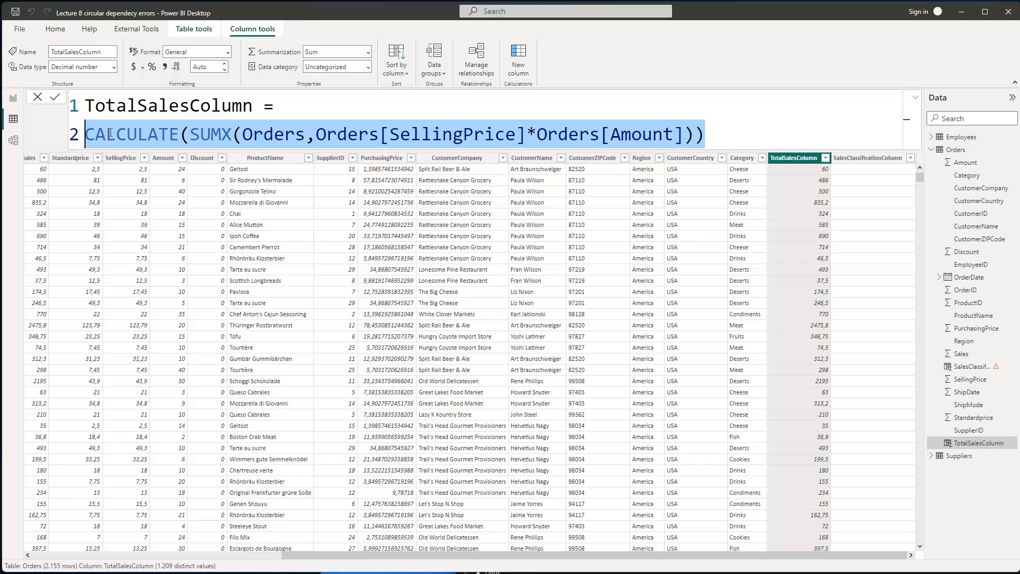
{"action": "key", "text": "ctrl+a"}
{"action": "key", "text": "ctrl+c"}
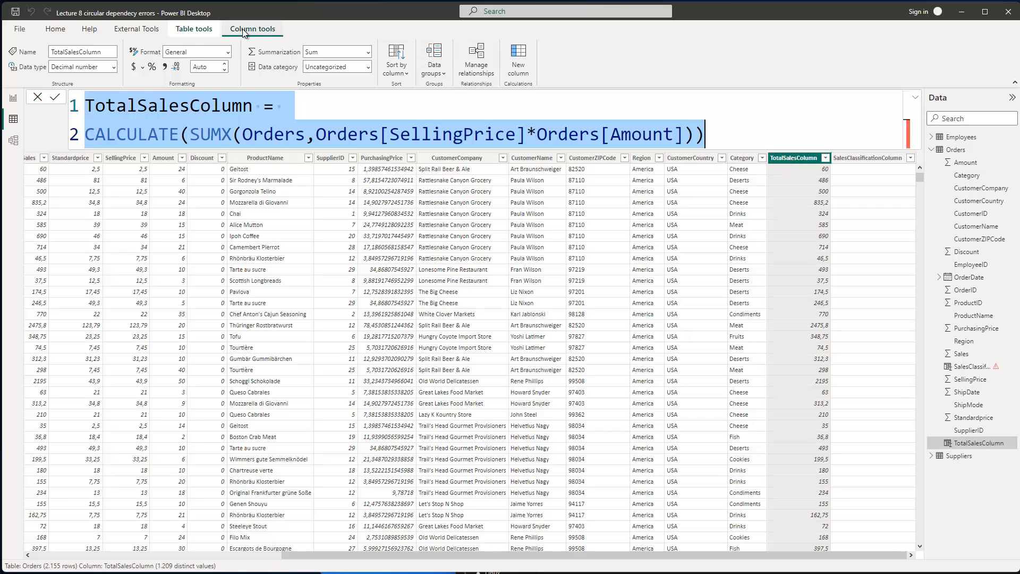
- Add a calculated column to the Orders table from the copied formula, rename it TotalSalesColumn2 and commit it
{"action": "left_click", "coordinate": [205, 31]}
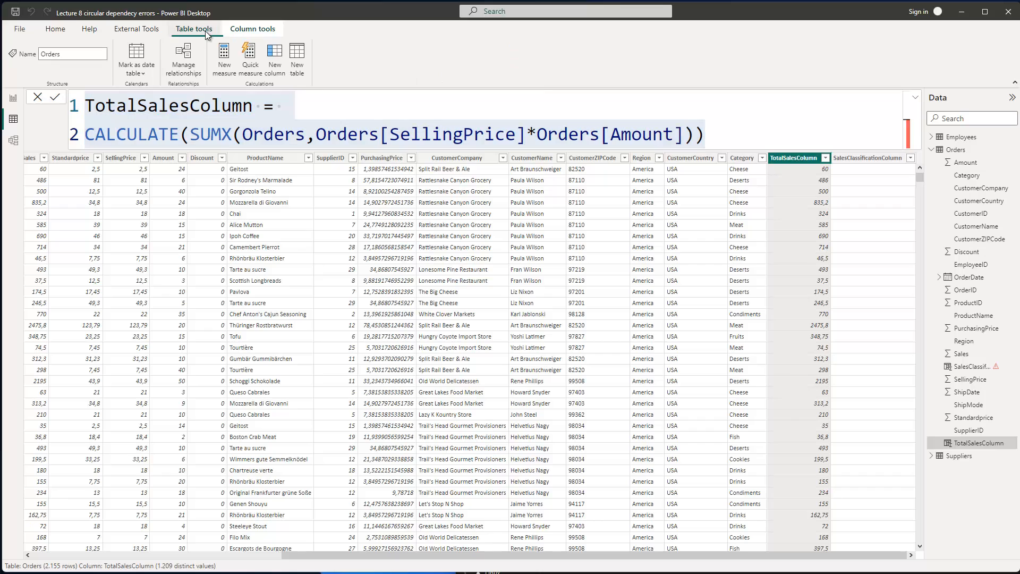
{"action": "left_click", "coordinate": [275, 56]}
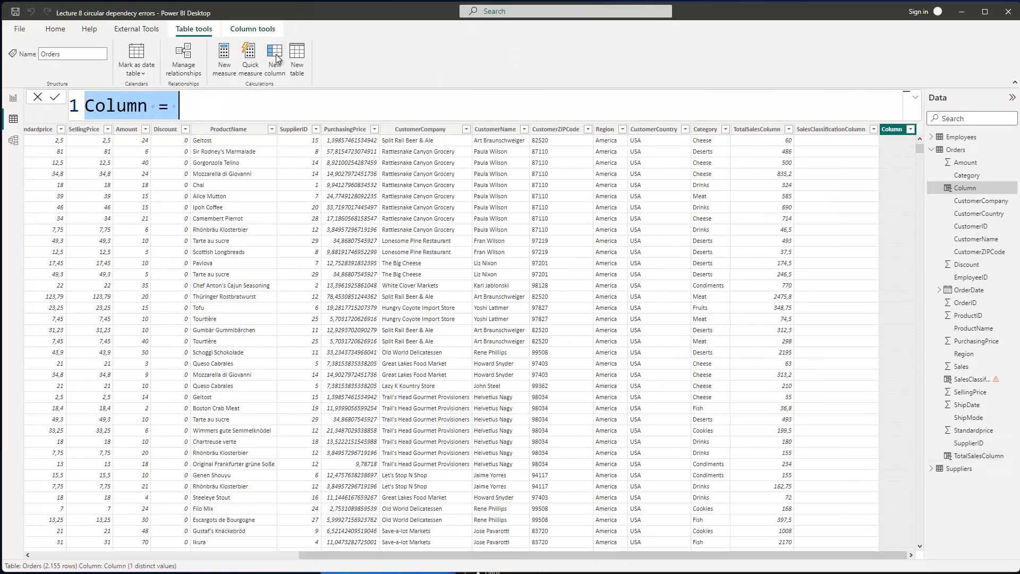
{"action": "key", "text": "ctrl+v"}
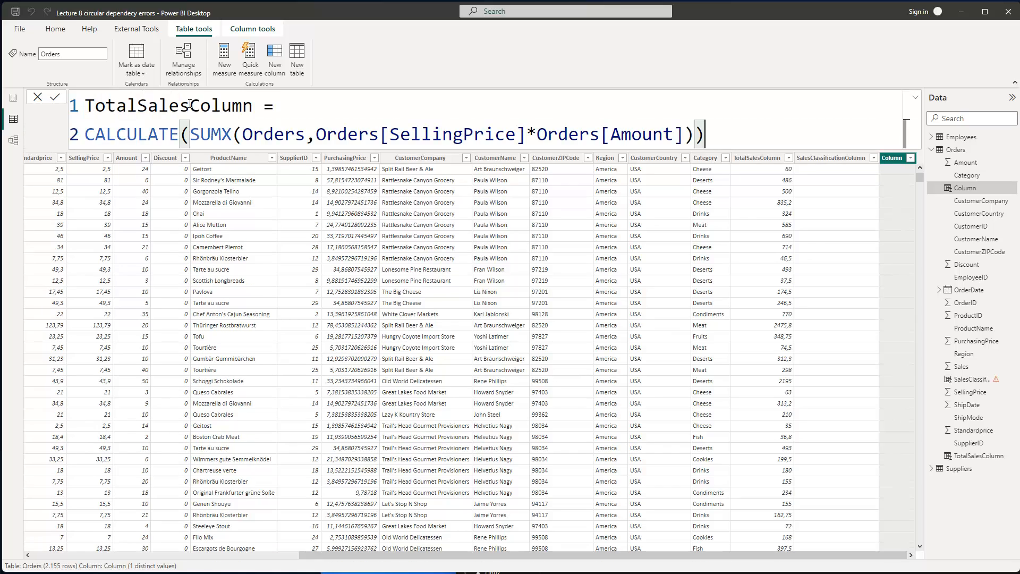
{"action": "double_click", "coordinate": [251, 105]}
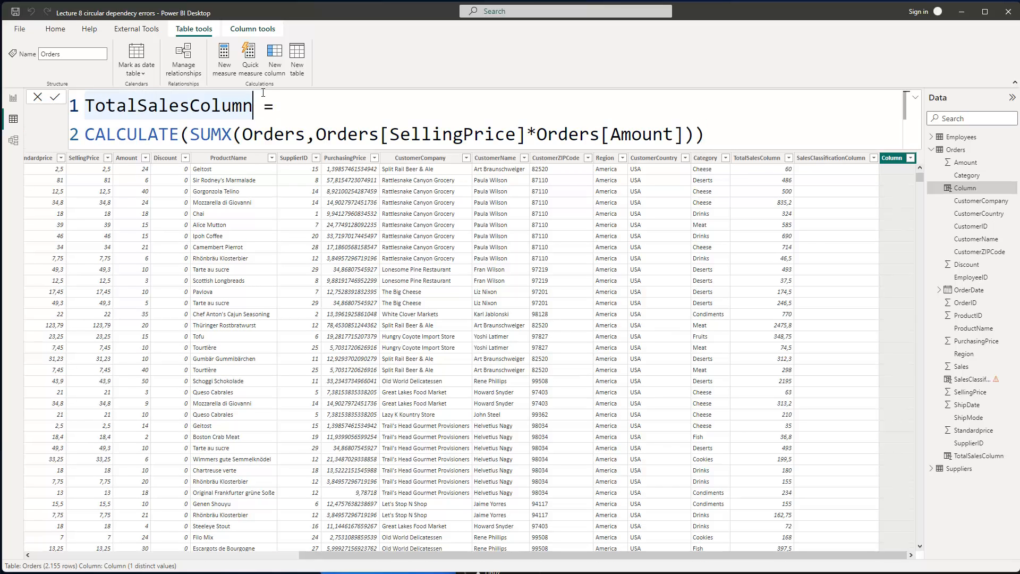
{"action": "key", "text": "Right"}
{"action": "type", "text": "2"}
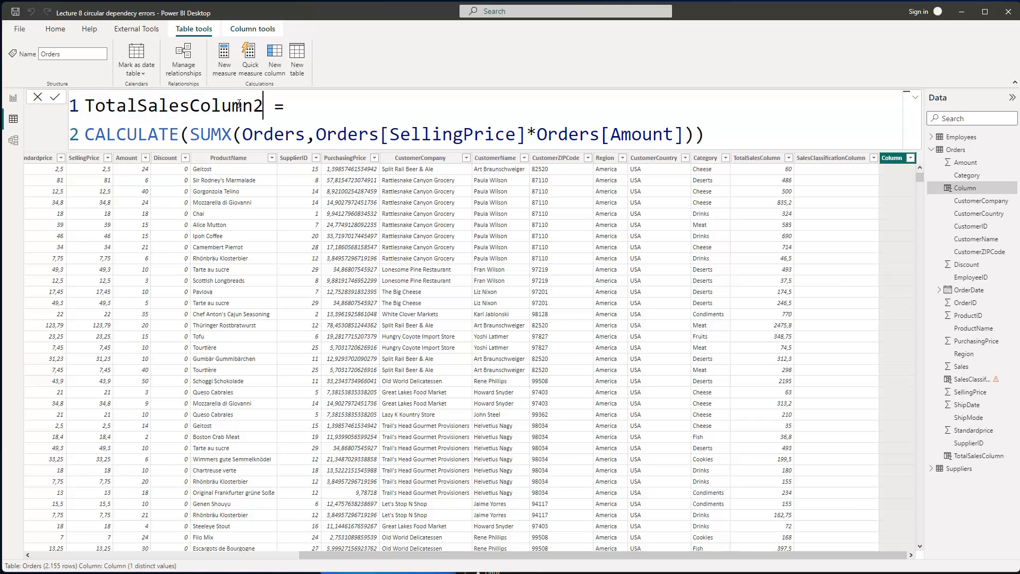
{"action": "left_click", "coordinate": [58, 98]}
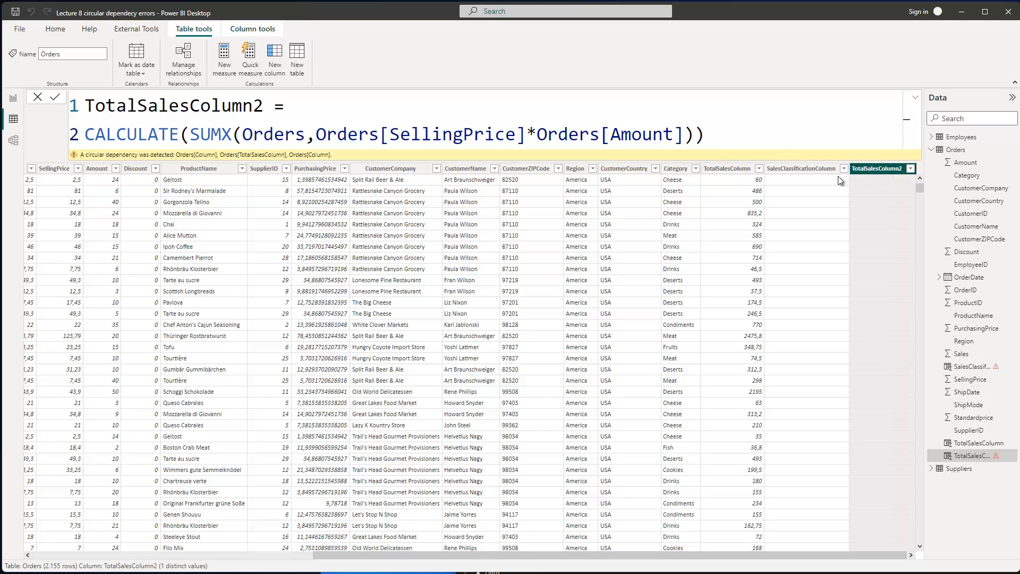
- Delete the duplicate TotalSalesColumn2 column from the Orders table
{"action": "right_click", "coordinate": [881, 168]}
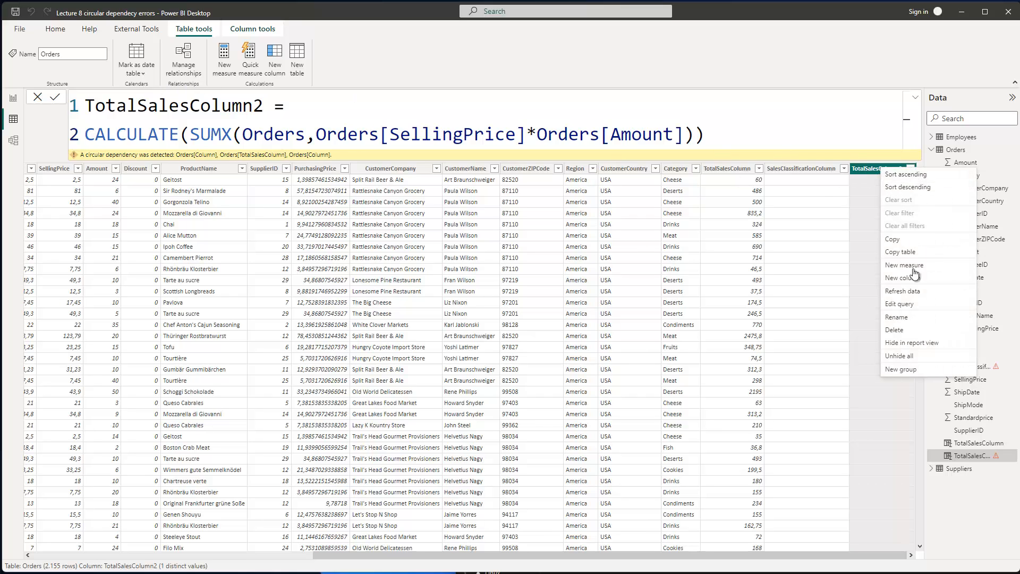
{"action": "left_click", "coordinate": [898, 330]}
{"action": "left_click", "coordinate": [975, 396]}
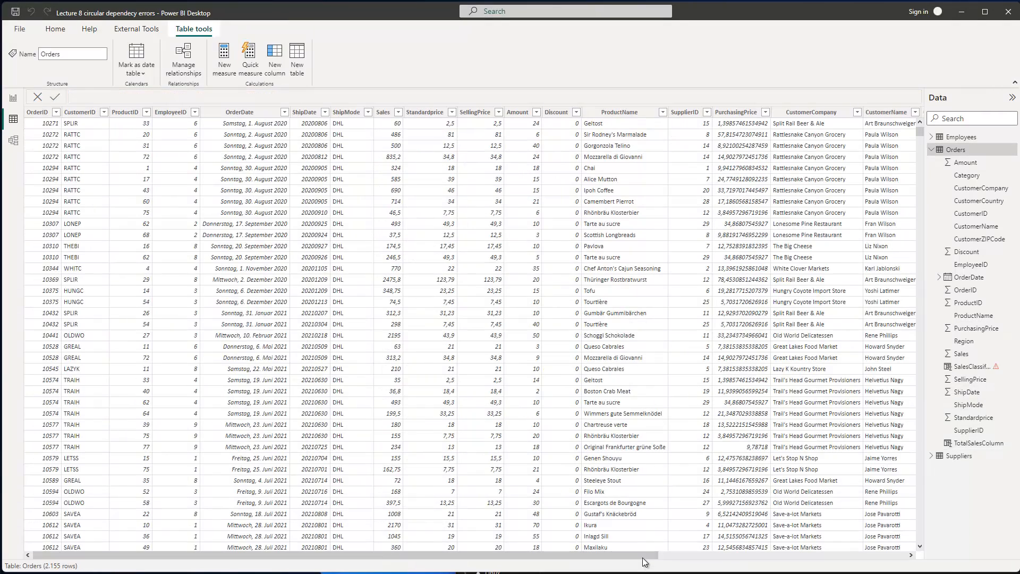
- Add REMOVEFILTERS as a filter argument after the SUMX expression in the TotalSalesColumn formula's CALCULATE
{"action": "left_click", "coordinate": [674, 555]}
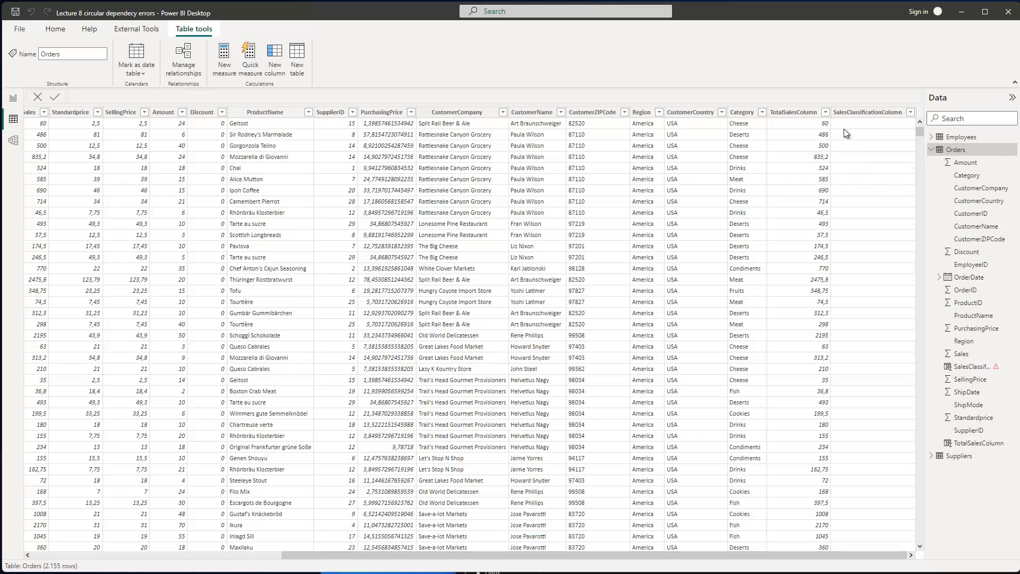
{"action": "left_click", "coordinate": [968, 444]}
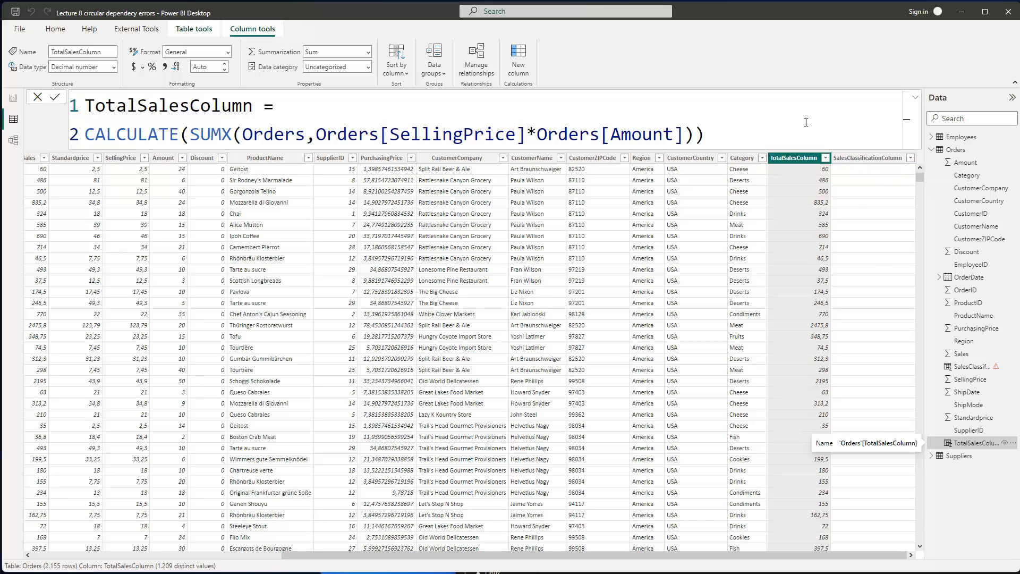
{"action": "left_click", "coordinate": [692, 135]}
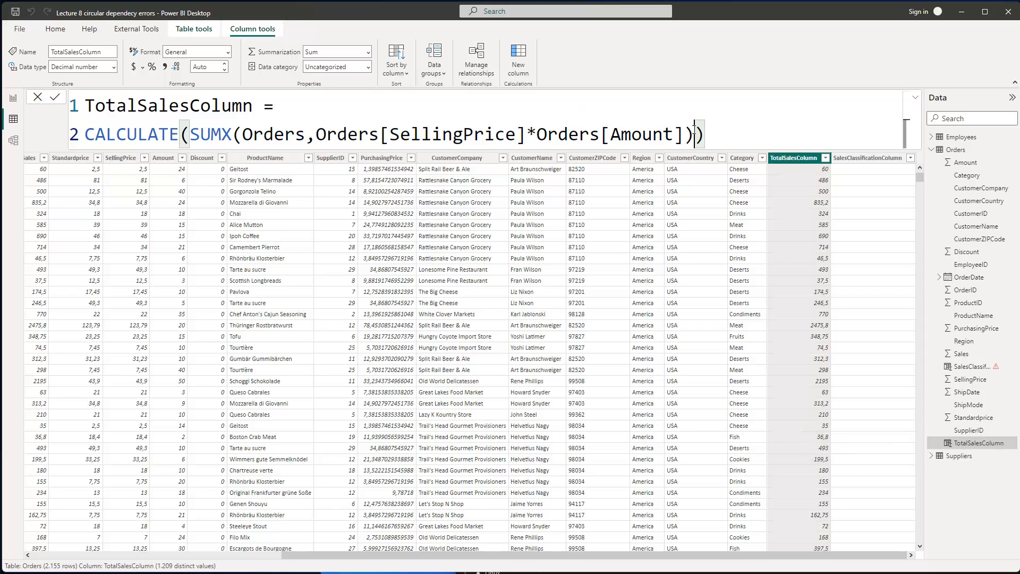
{"action": "type", "text": ","}
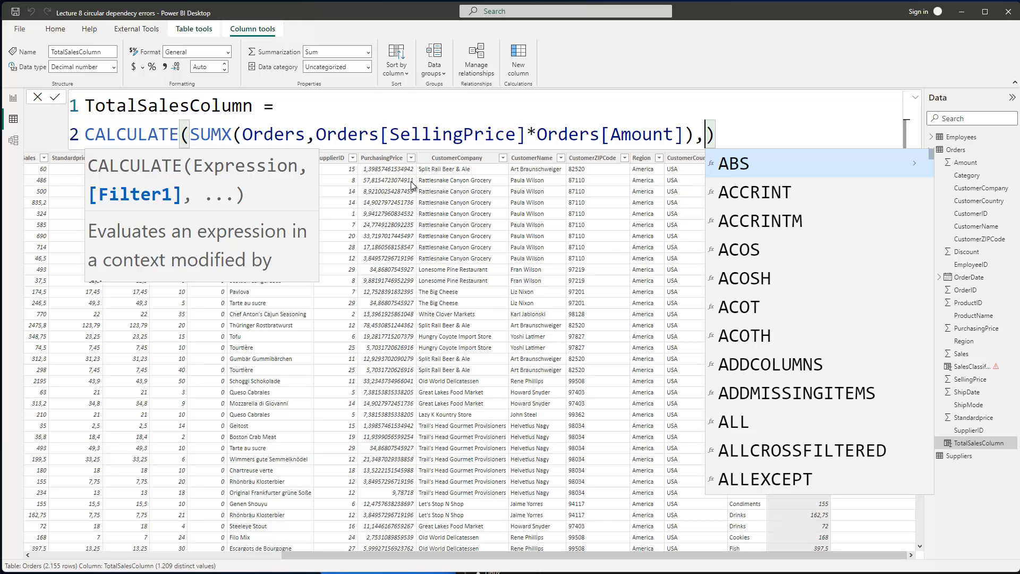
{"action": "type", "text": "Remo"}
{"action": "key", "text": "Tab"}
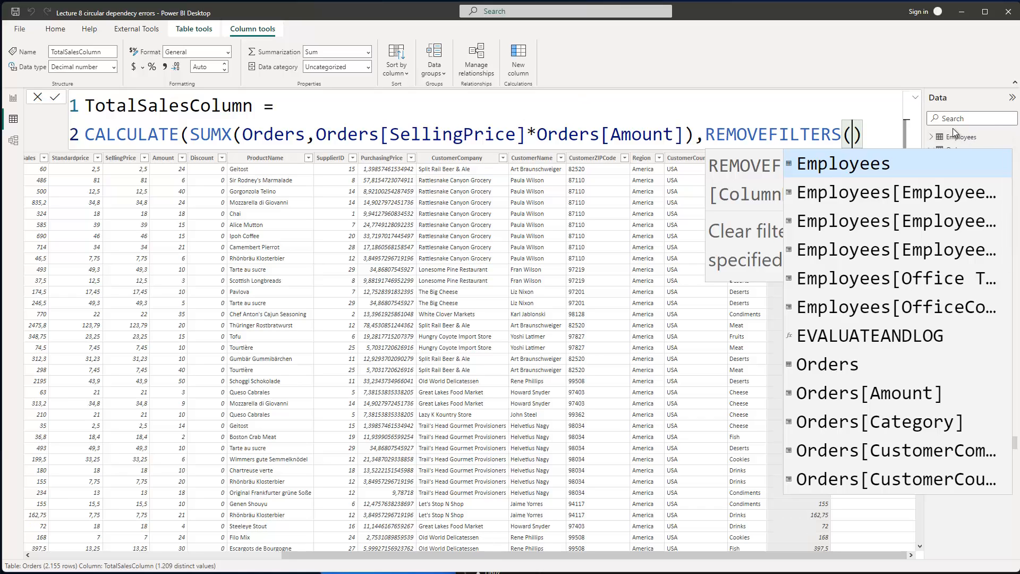
- Pass Orders[SalesClassificationColumn] to REMOVEFILTERS, close the CALCULATE function and commit the TotalSalesColumn formula
{"action": "key", "text": "Escape"}
{"action": "key", "text": "Escape"}
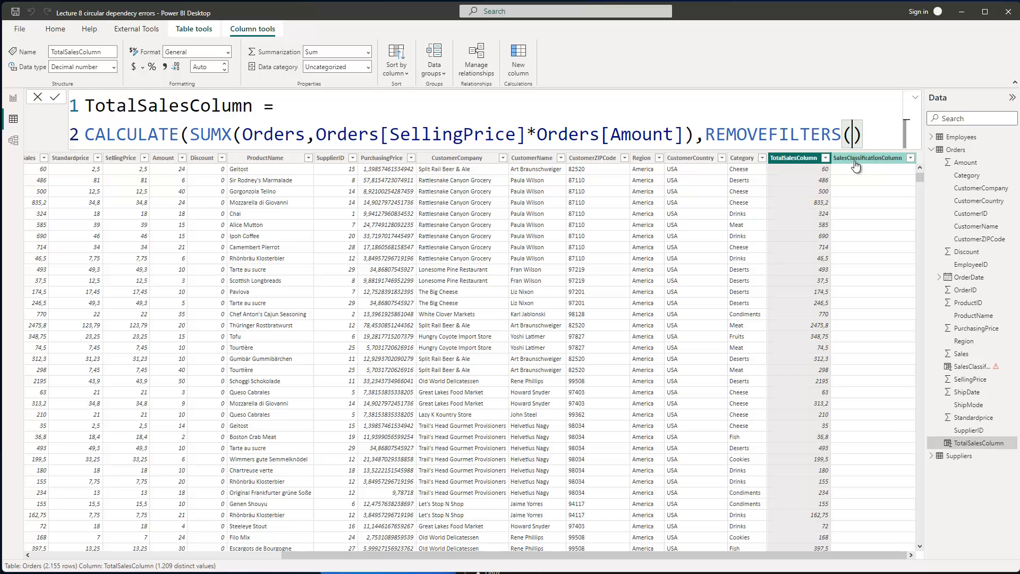
{"action": "type", "text": "Sale"}
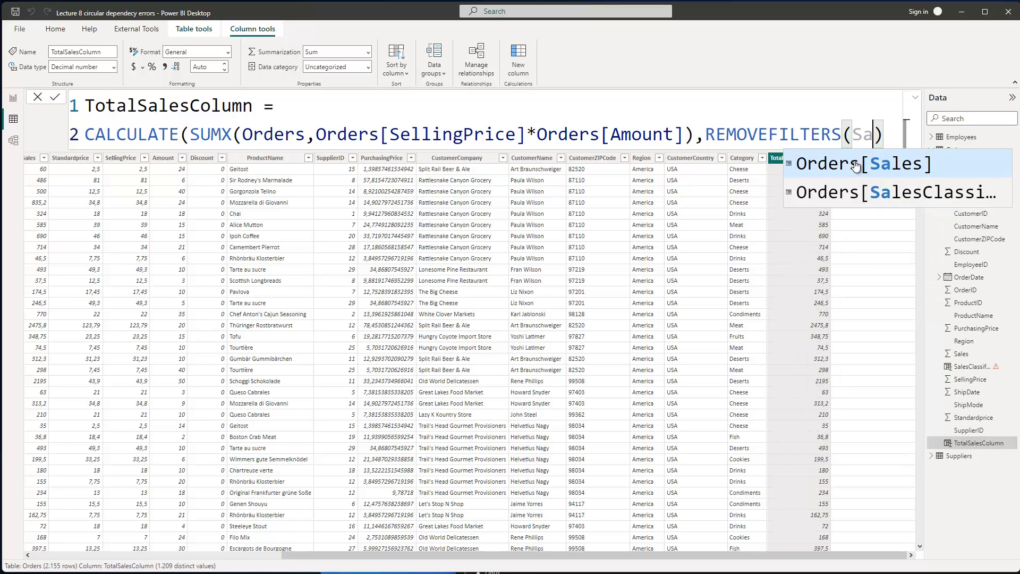
{"action": "key", "text": "Down"}
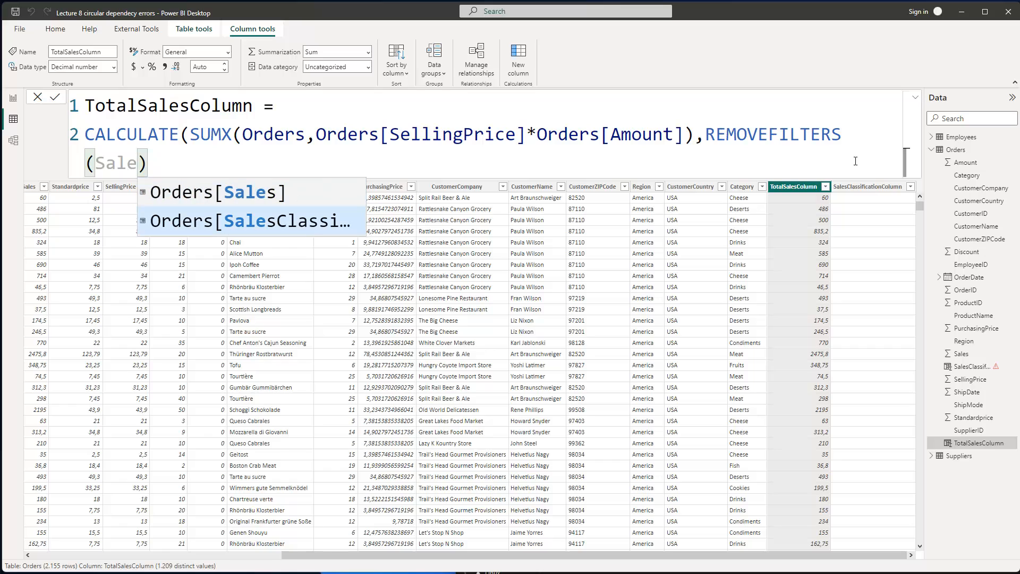
{"action": "key", "text": "Tab"}
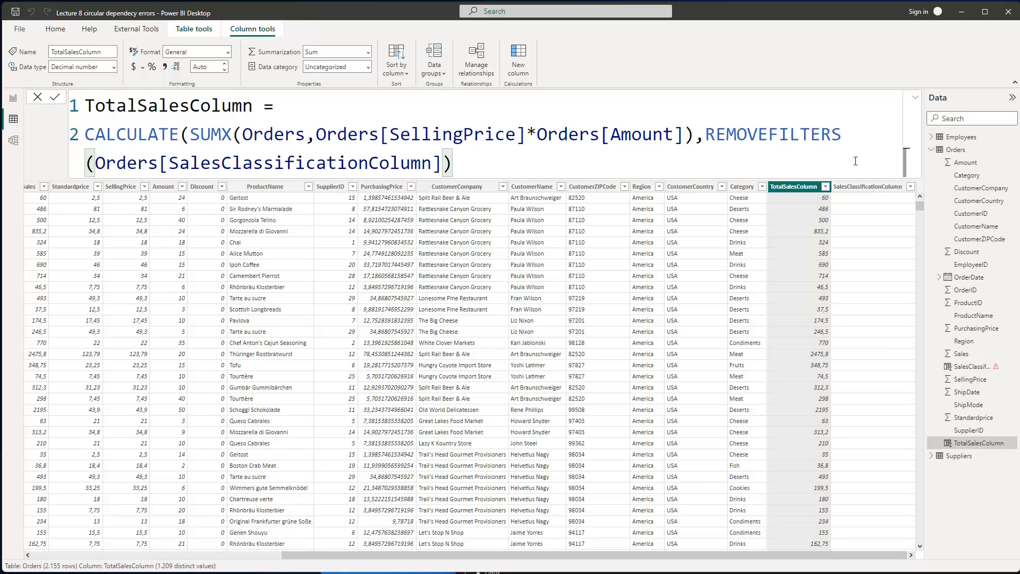
{"action": "key", "text": "Right"}
{"action": "type", "text": ")"}
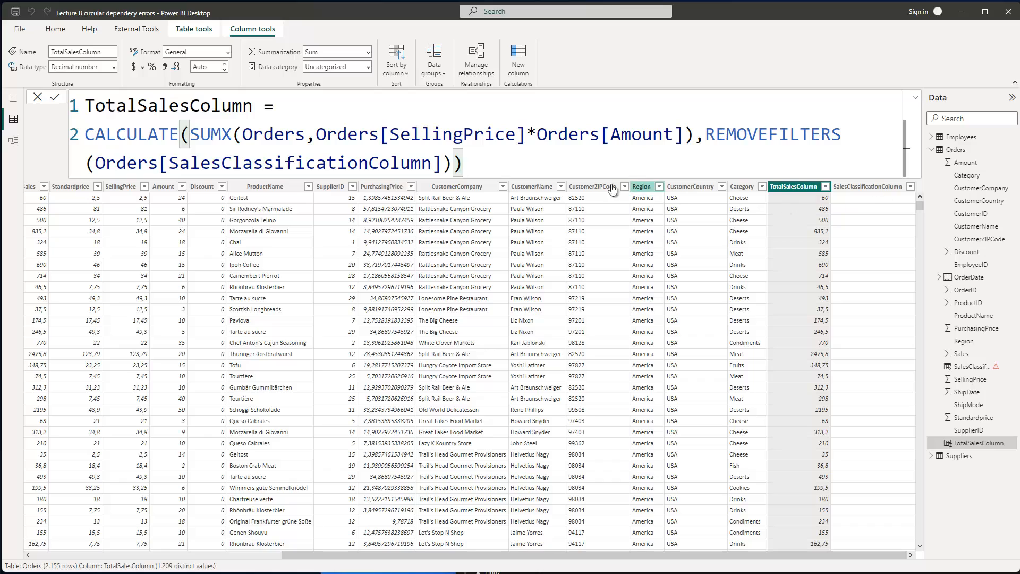
{"action": "left_click", "coordinate": [56, 98]}
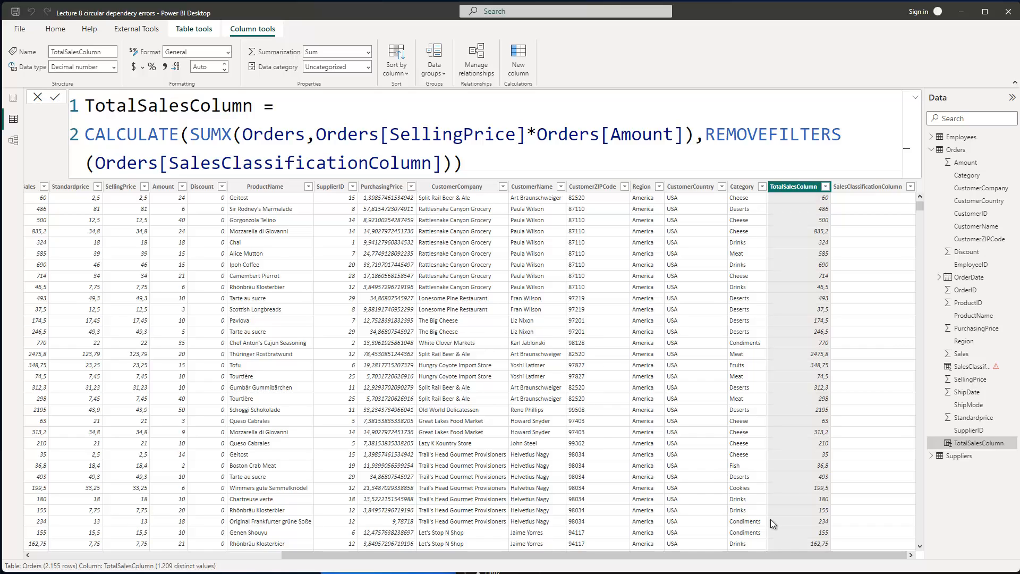
- Recommit the existing SalesClassificationColumn formula, then reopen the TotalSalesColumn formula for review
{"action": "left_click", "coordinate": [963, 367]}
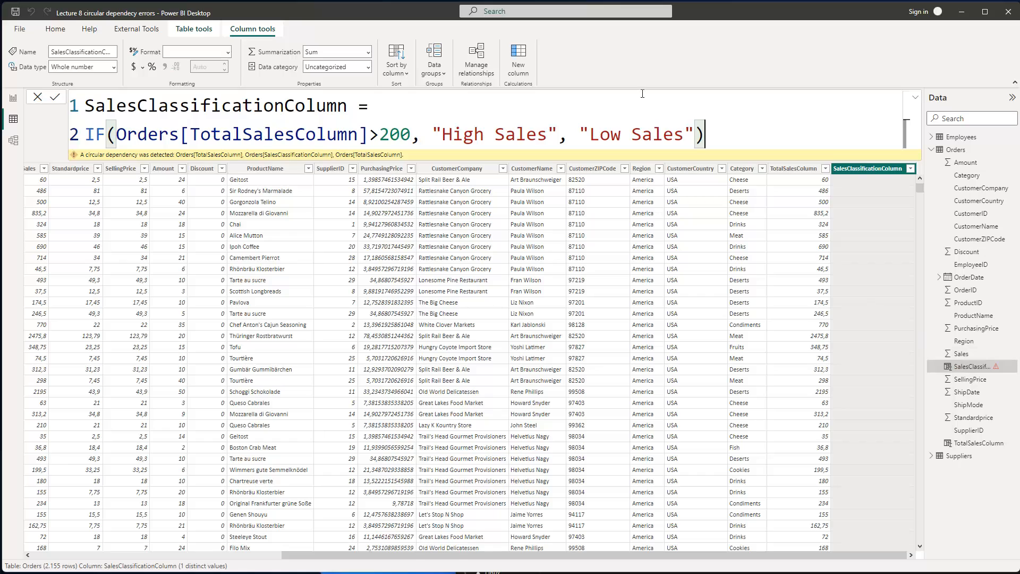
{"action": "left_click", "coordinate": [55, 101]}
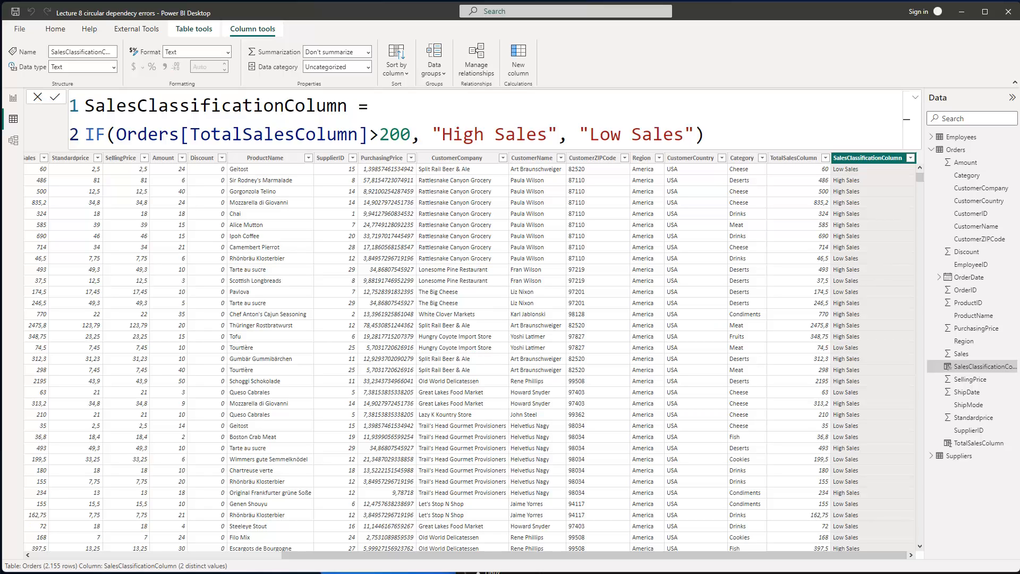
{"action": "left_click", "coordinate": [794, 158]}
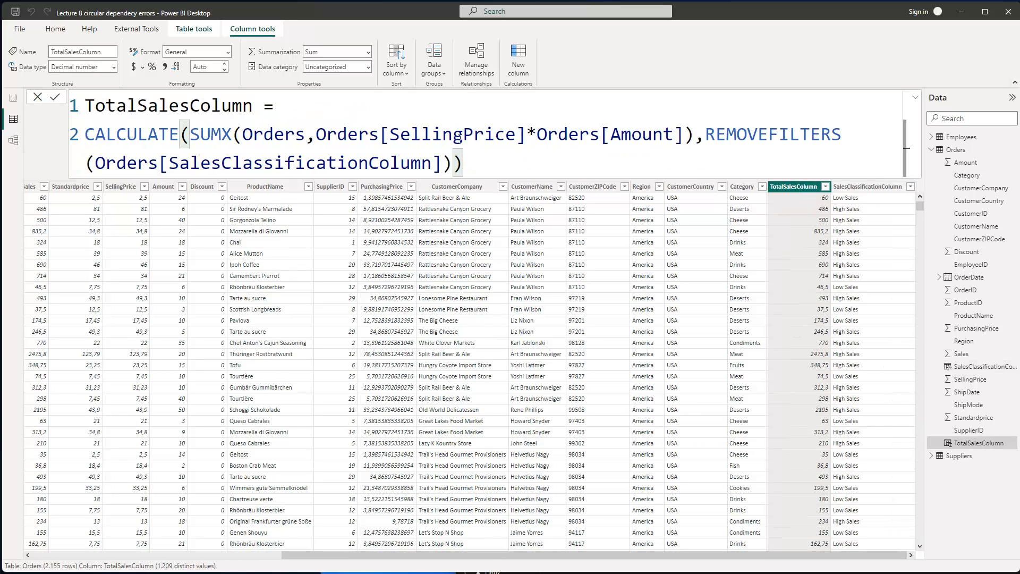